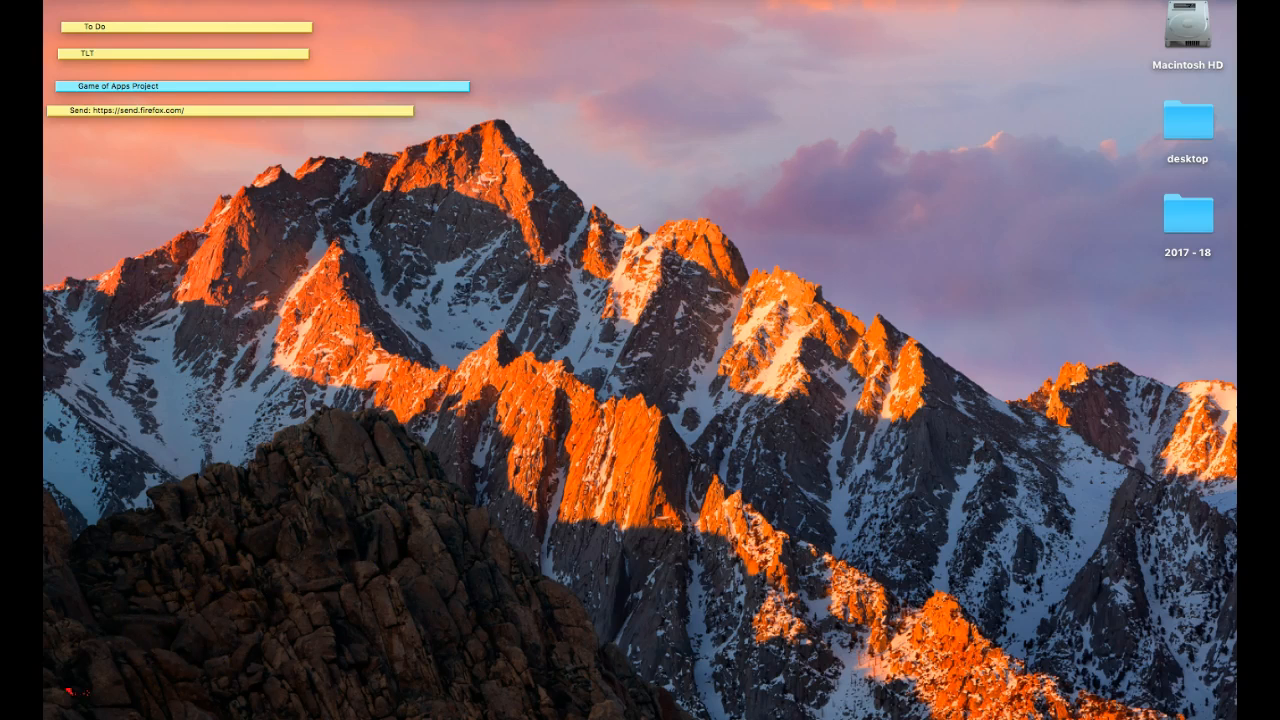
Step: Open Safari, load the SchoolConnect site at mcmat-fs01.rsd38.ca, and close its window
{"action": "left_click", "coordinate": [520, 663]}
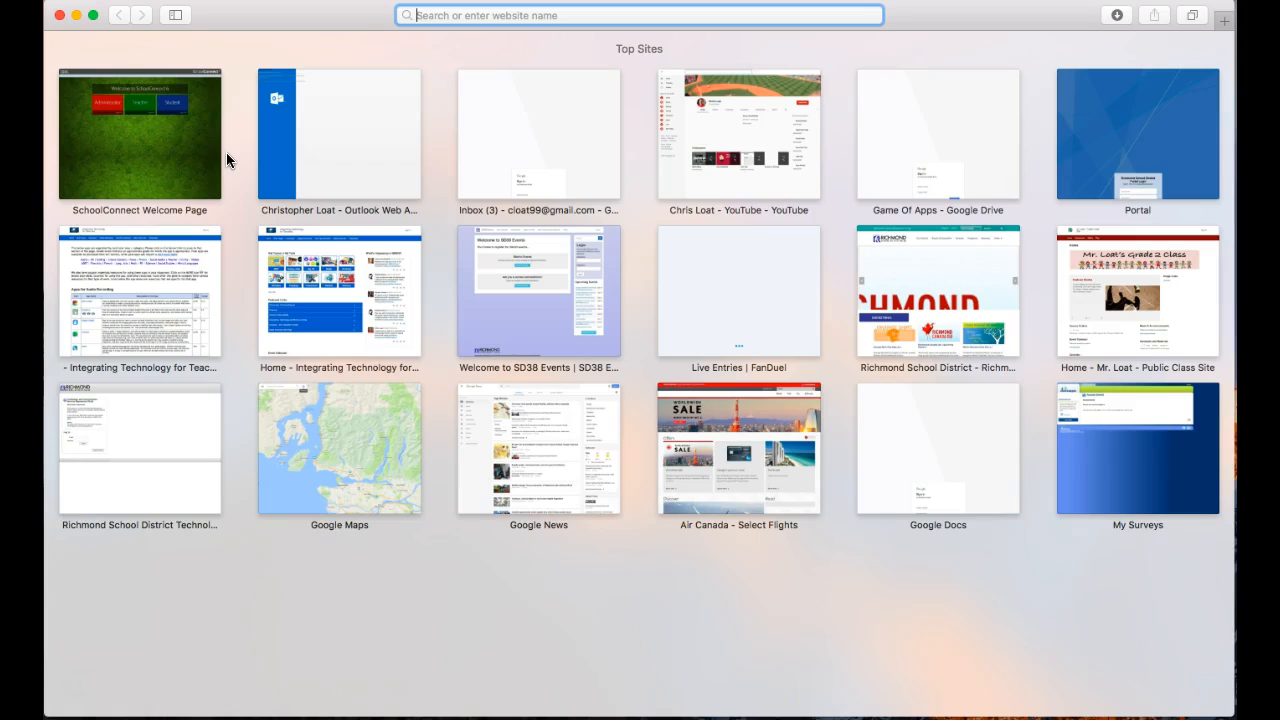
{"action": "type", "text": "mc"}
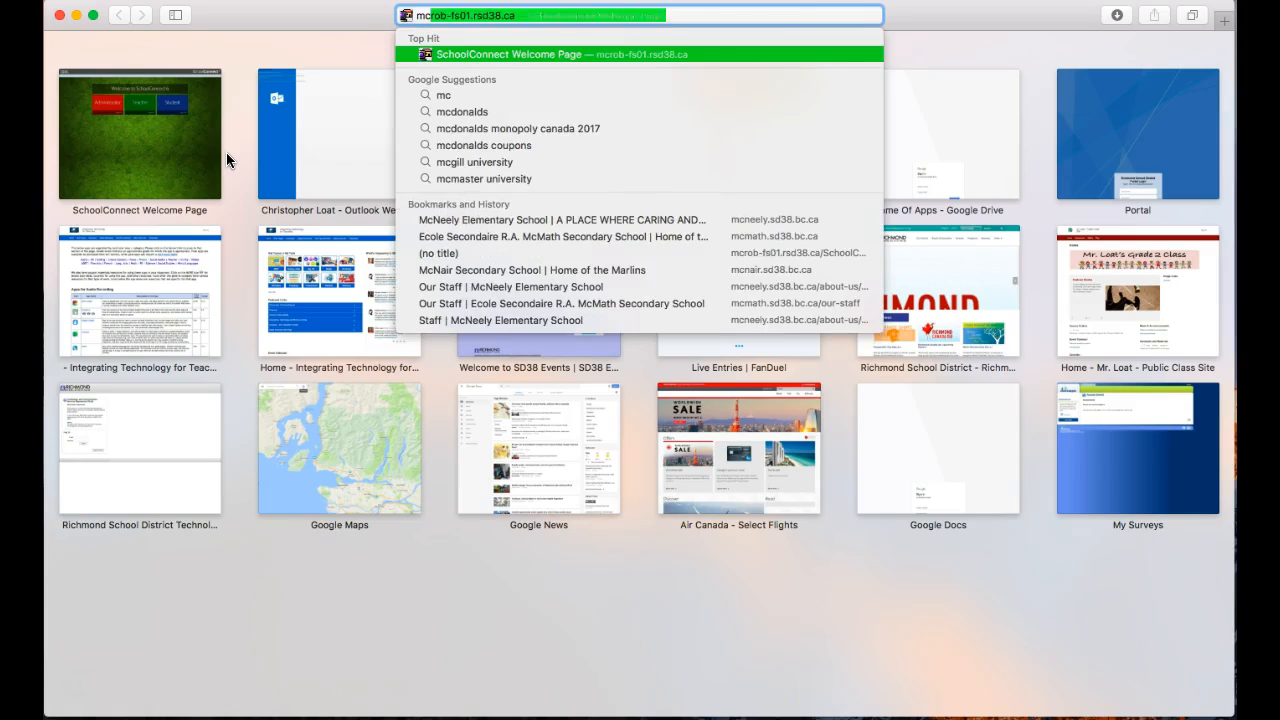
{"action": "type", "text": "mat"}
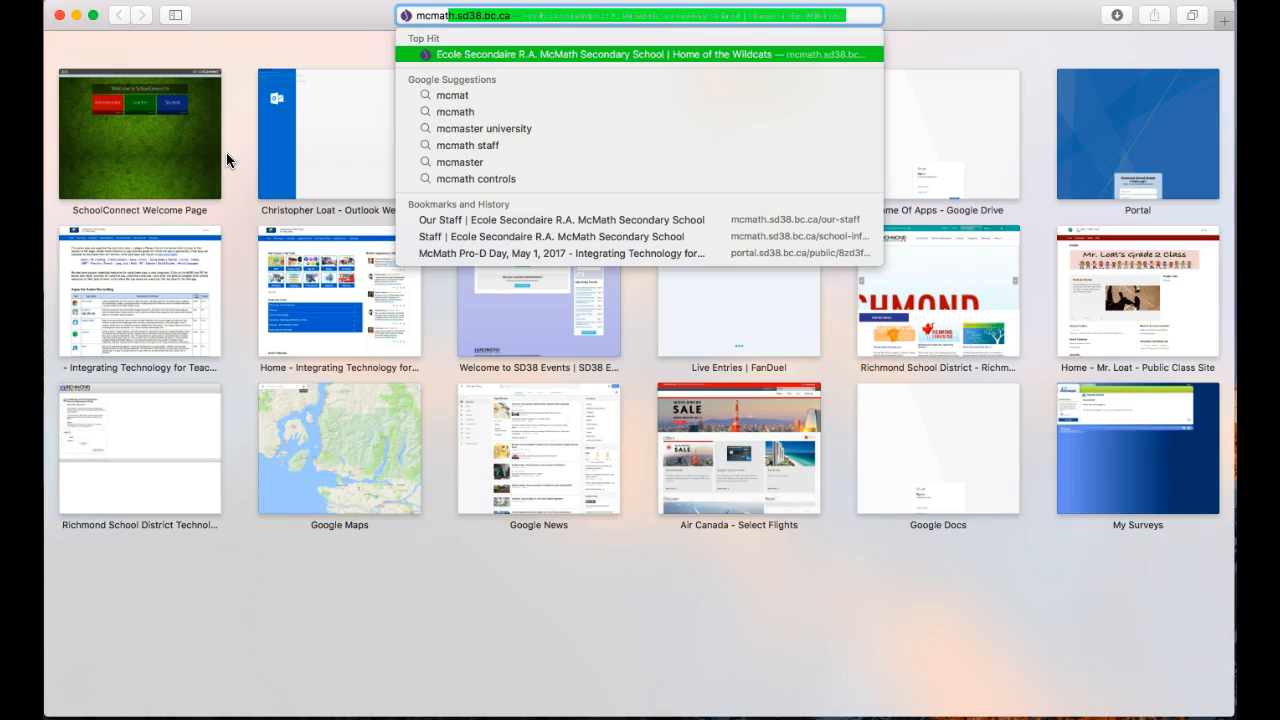
{"action": "type", "text": "-"}
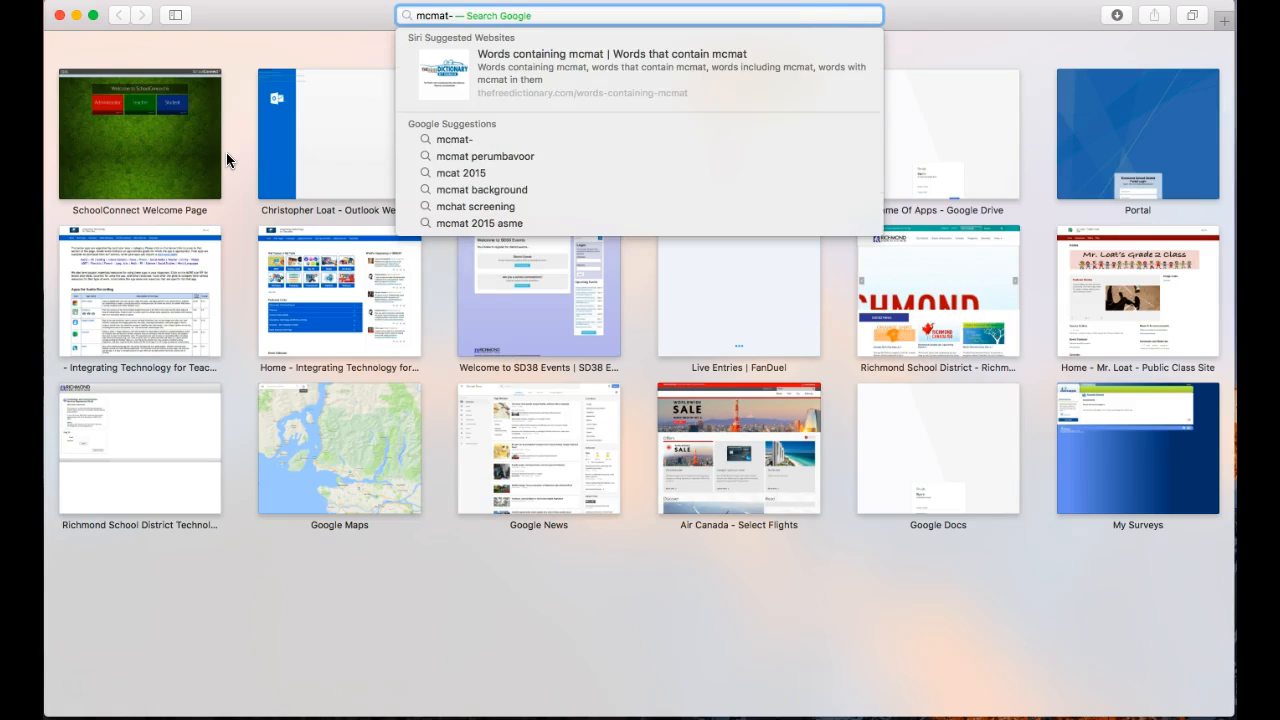
{"action": "type", "text": "fs"}
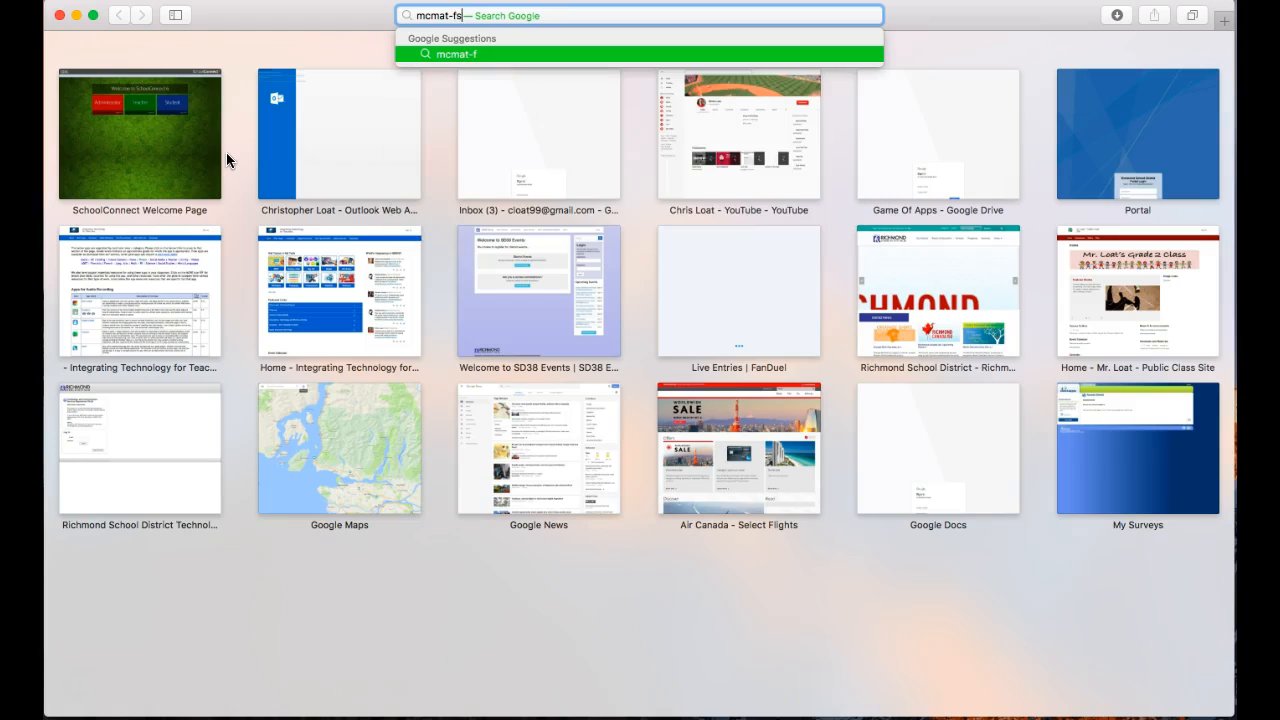
{"action": "type", "text": "01.rsd38"}
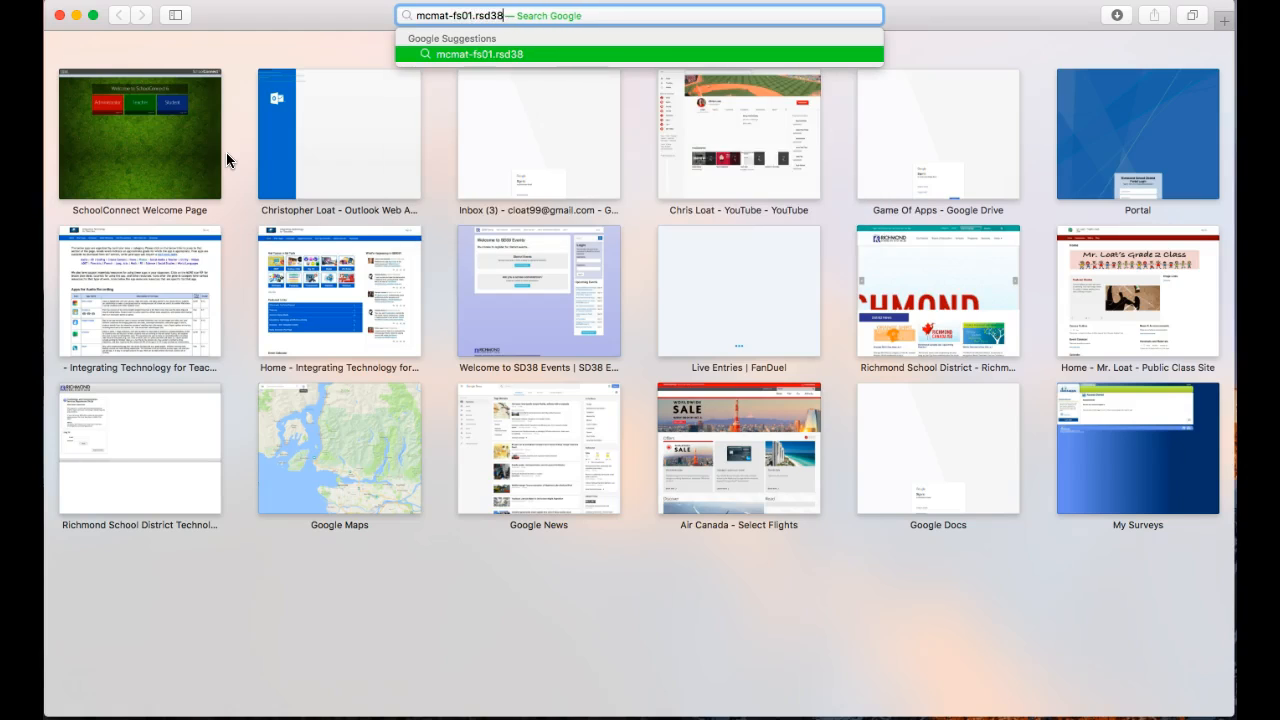
{"action": "type", "text": ".ca"}
{"action": "key", "text": "Return"}
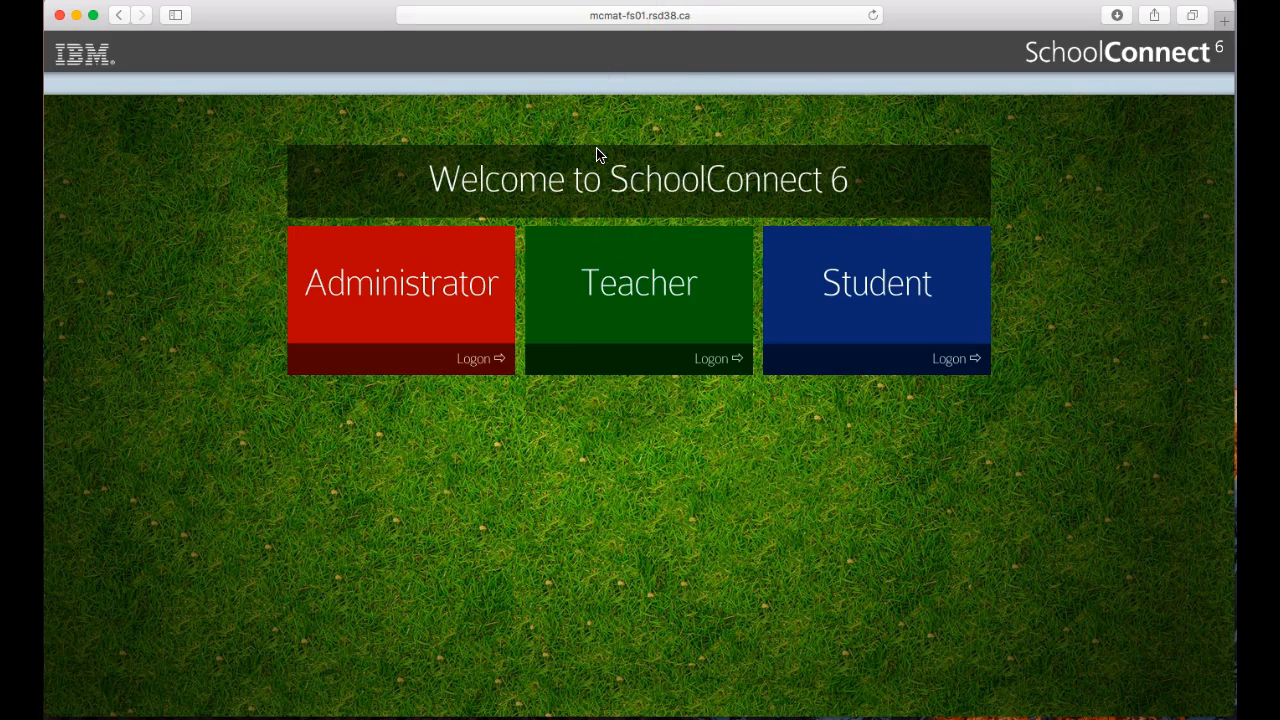
{"action": "key", "text": "super+w"}
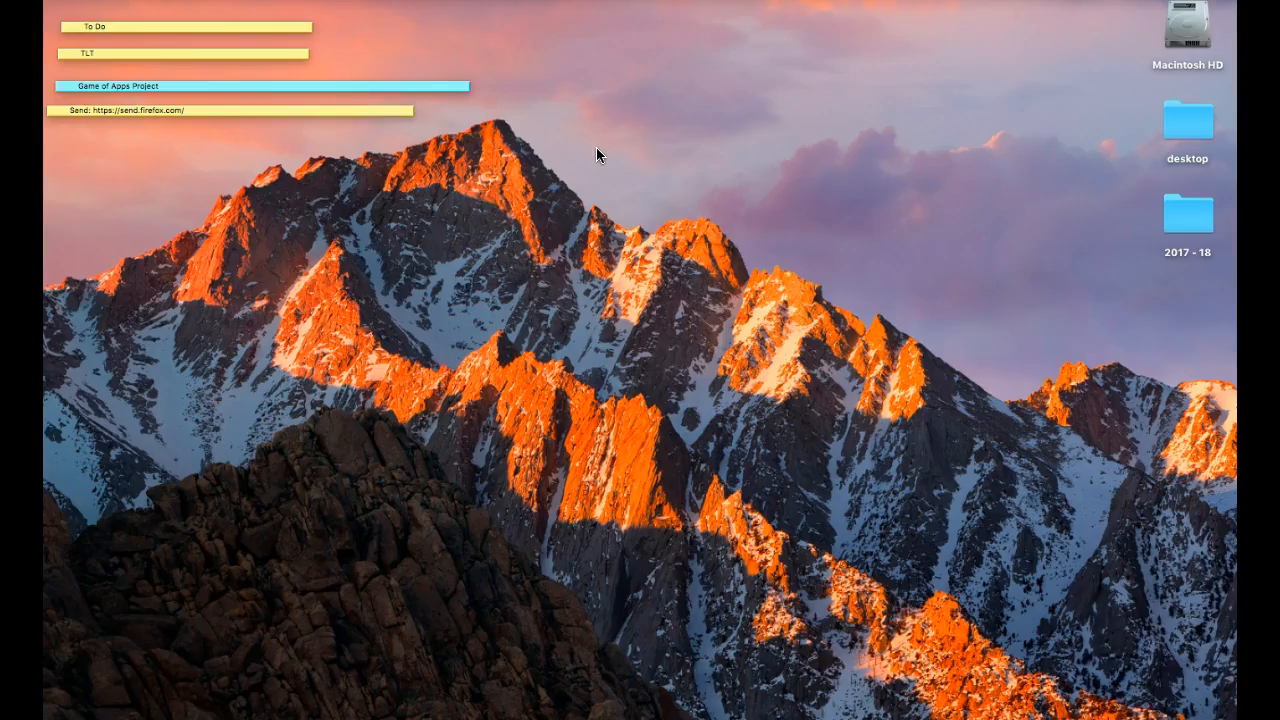
Step: Open the SchoolConnect welcome page at tsc-sc01.rsd38.ca in a new window and start the Teacher logon
{"action": "key", "text": "super+n"}
{"action": "left_click", "coordinate": [215, 86]}
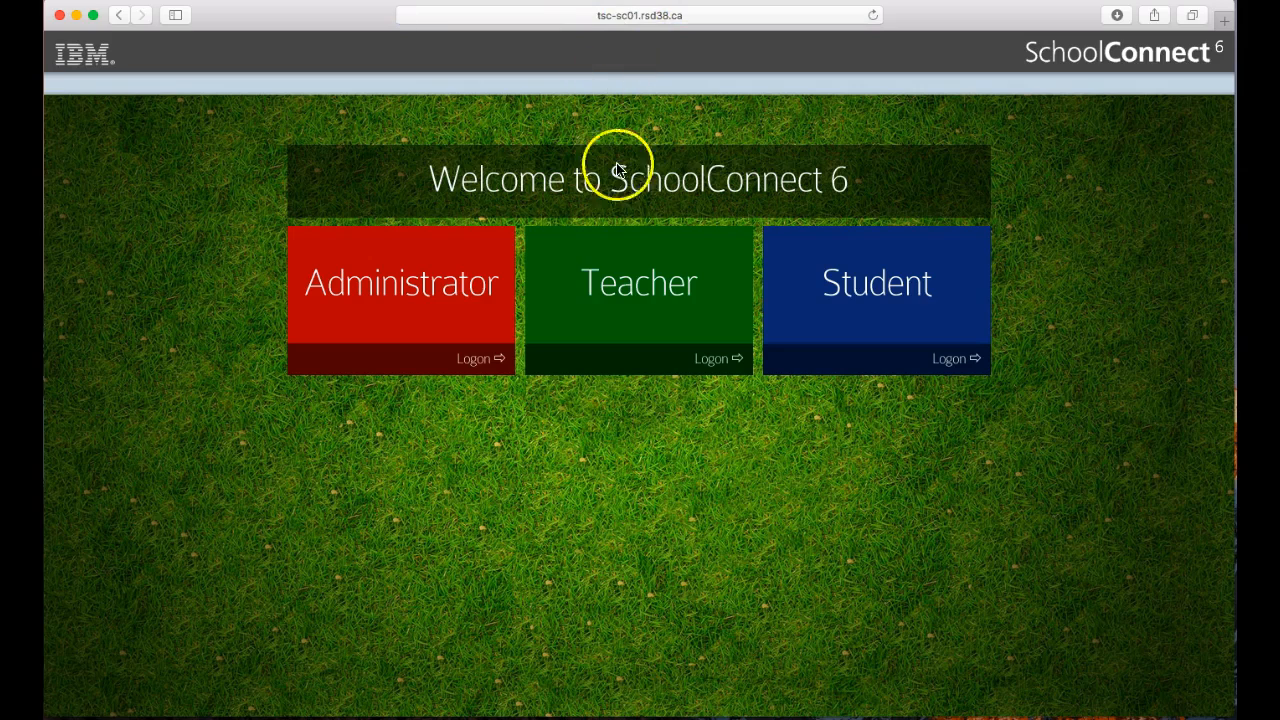
{"action": "left_click", "coordinate": [632, 287]}
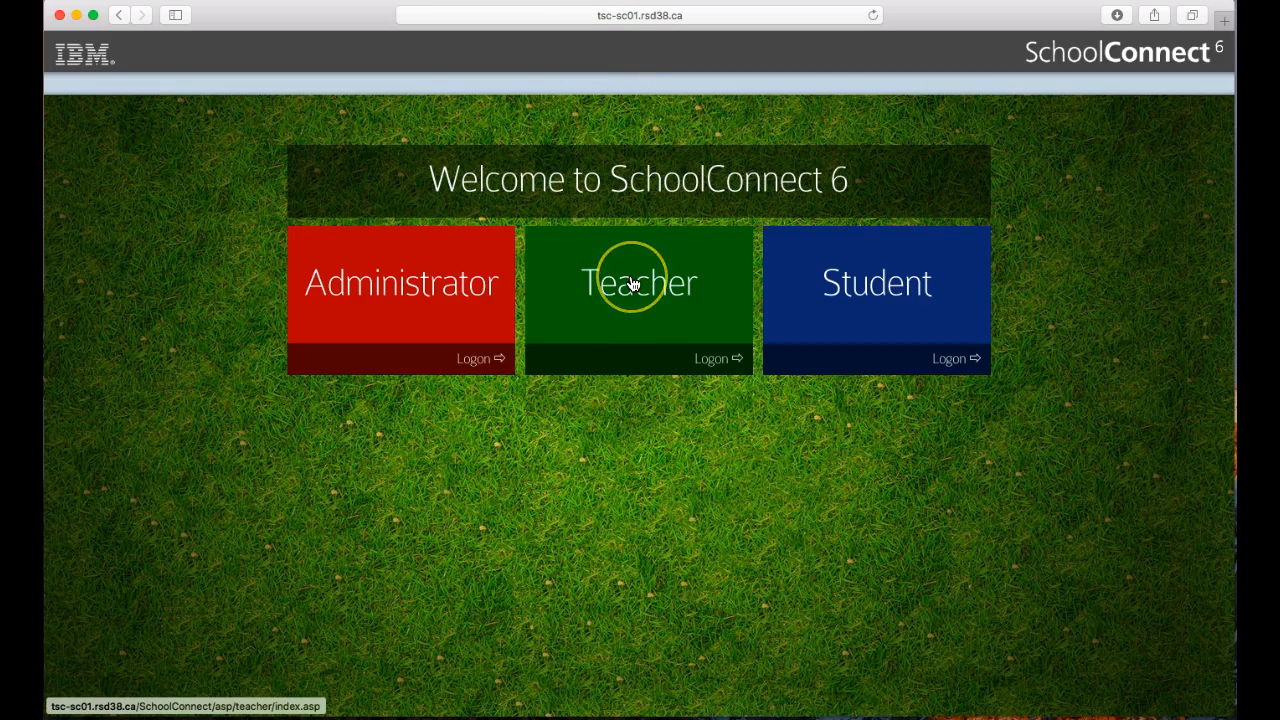
{"action": "left_click", "coordinate": [627, 311]}
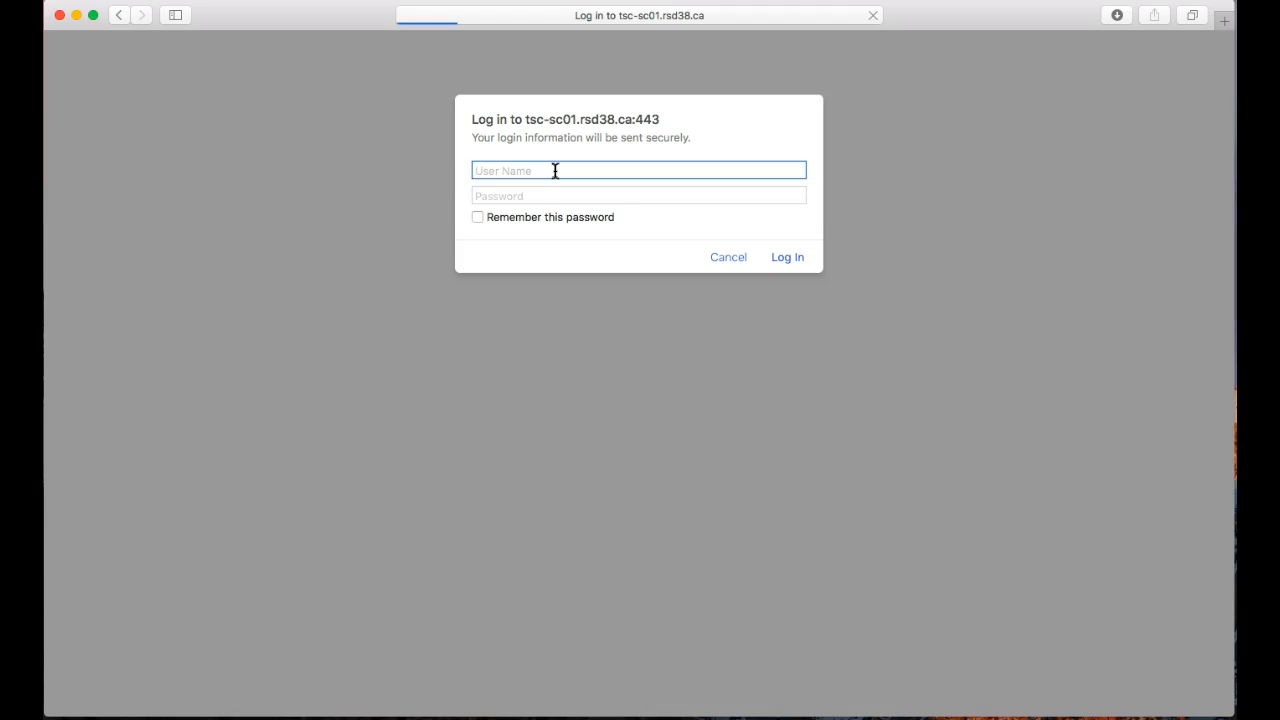
Step: Log in with the user name secdemo1 and the account password
{"action": "type", "text": "secdemo1"}
{"action": "key", "text": "Tab"}
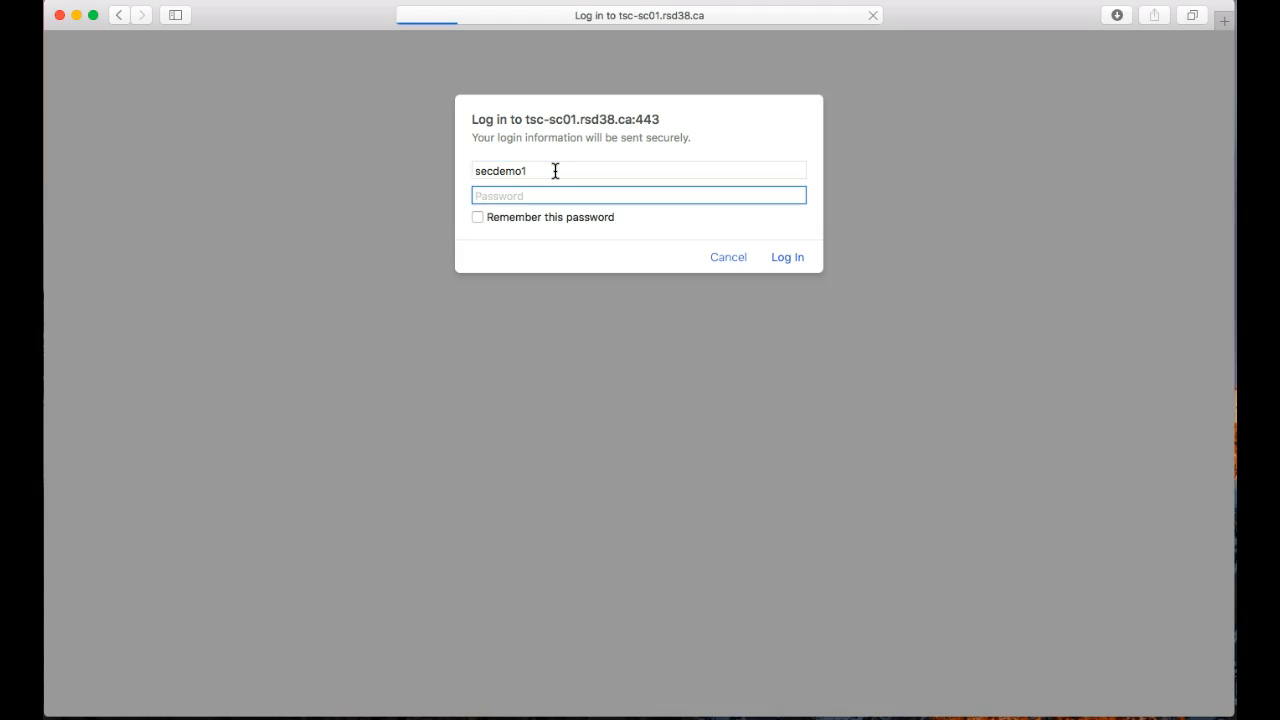
{"action": "type", "text": "•"}
{"action": "left_click", "coordinate": [787, 257]}
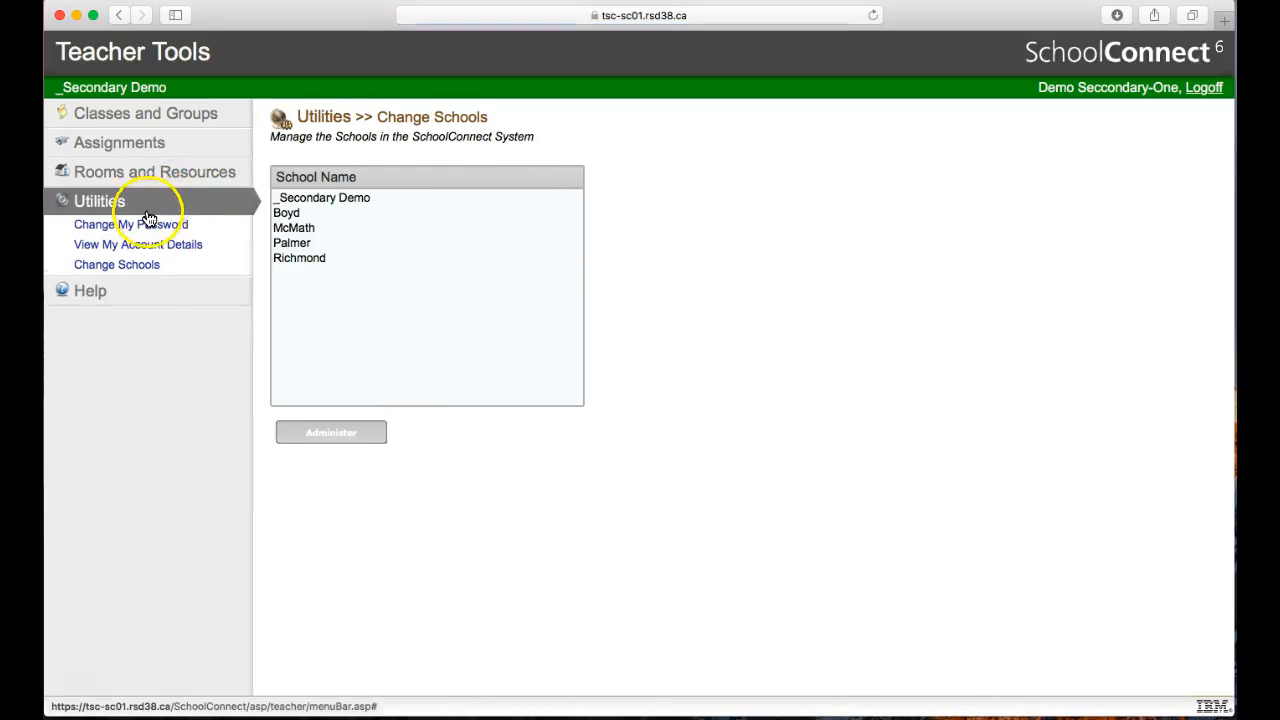
Step: Start creating a new class under Manage Classes and name it Course Code
{"action": "left_click", "coordinate": [171, 119]}
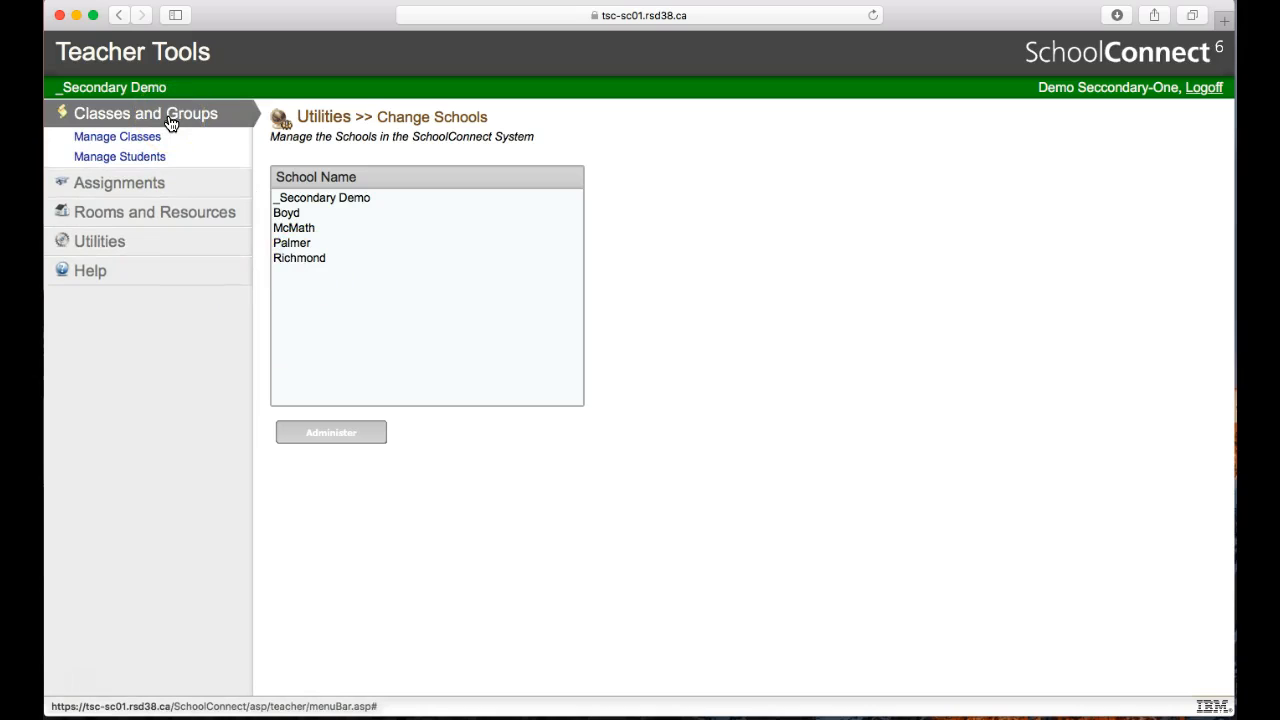
{"action": "left_click", "coordinate": [135, 140]}
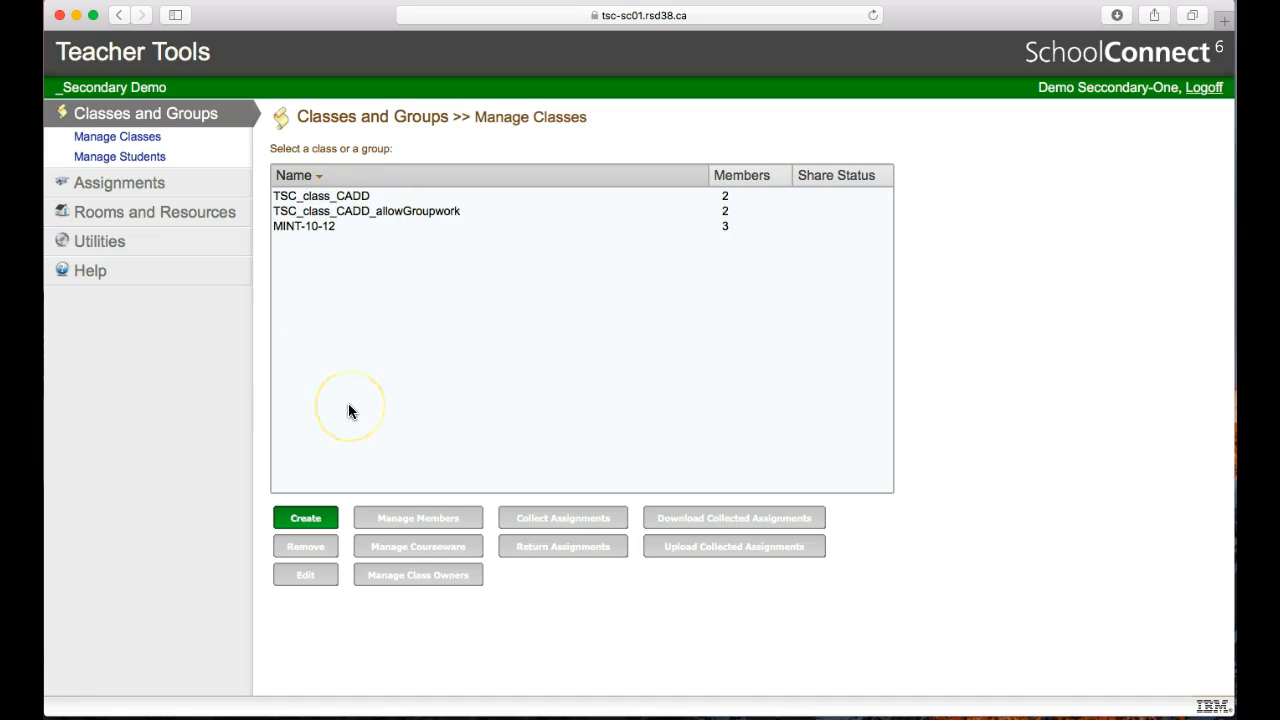
{"action": "left_click", "coordinate": [307, 518]}
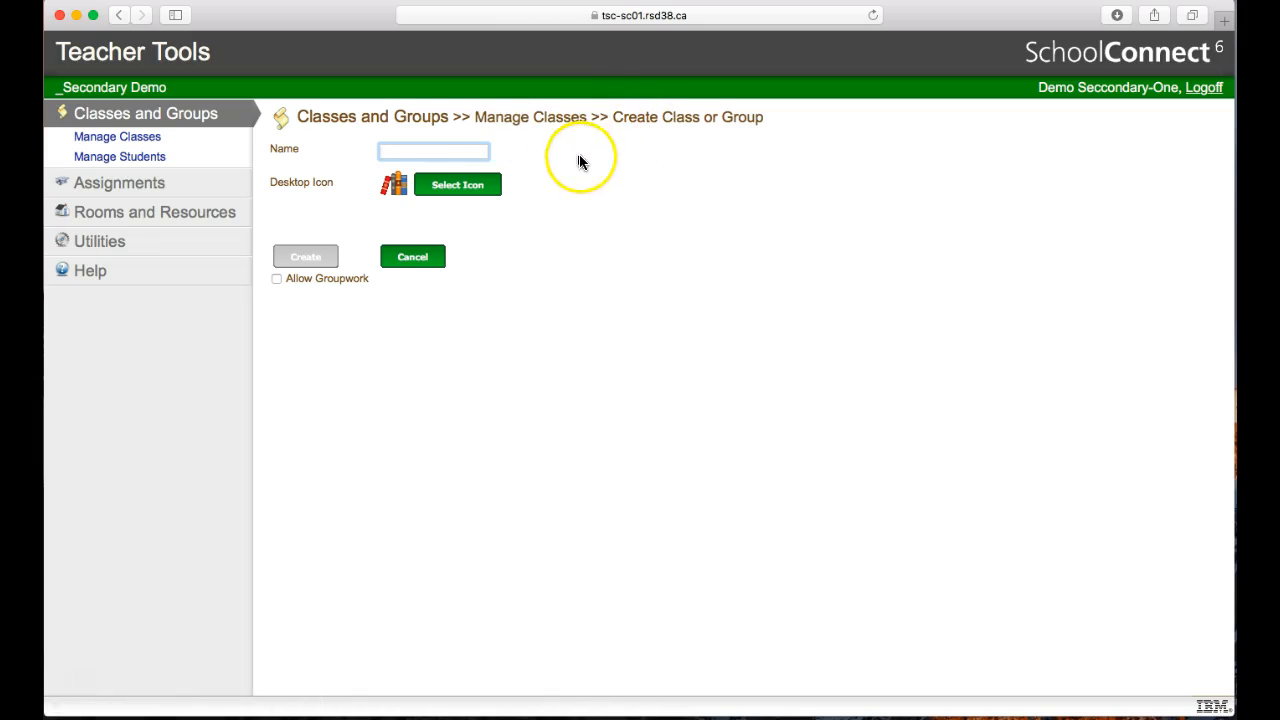
{"action": "type", "text": "Cou"}
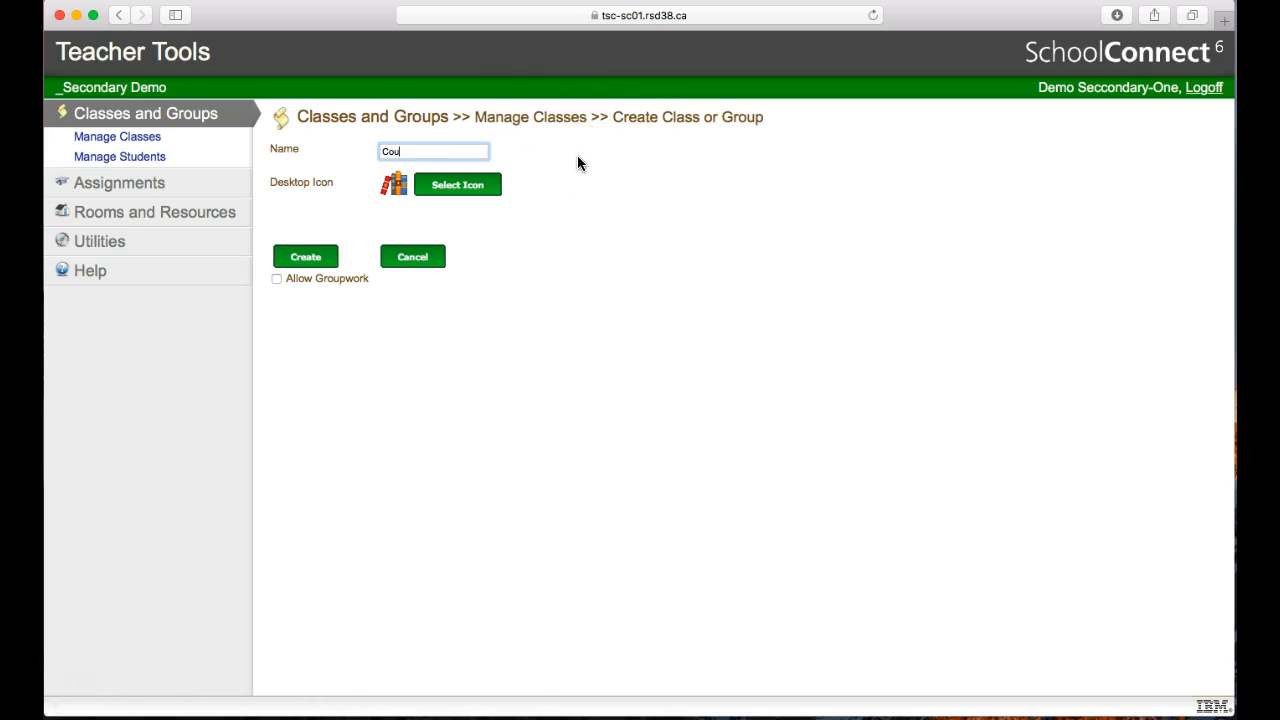
{"action": "type", "text": "rse Code"}
Step: Choose the basketball net as the class's desktop icon and create the class with groupwork allowed
{"action": "left_click", "coordinate": [459, 188]}
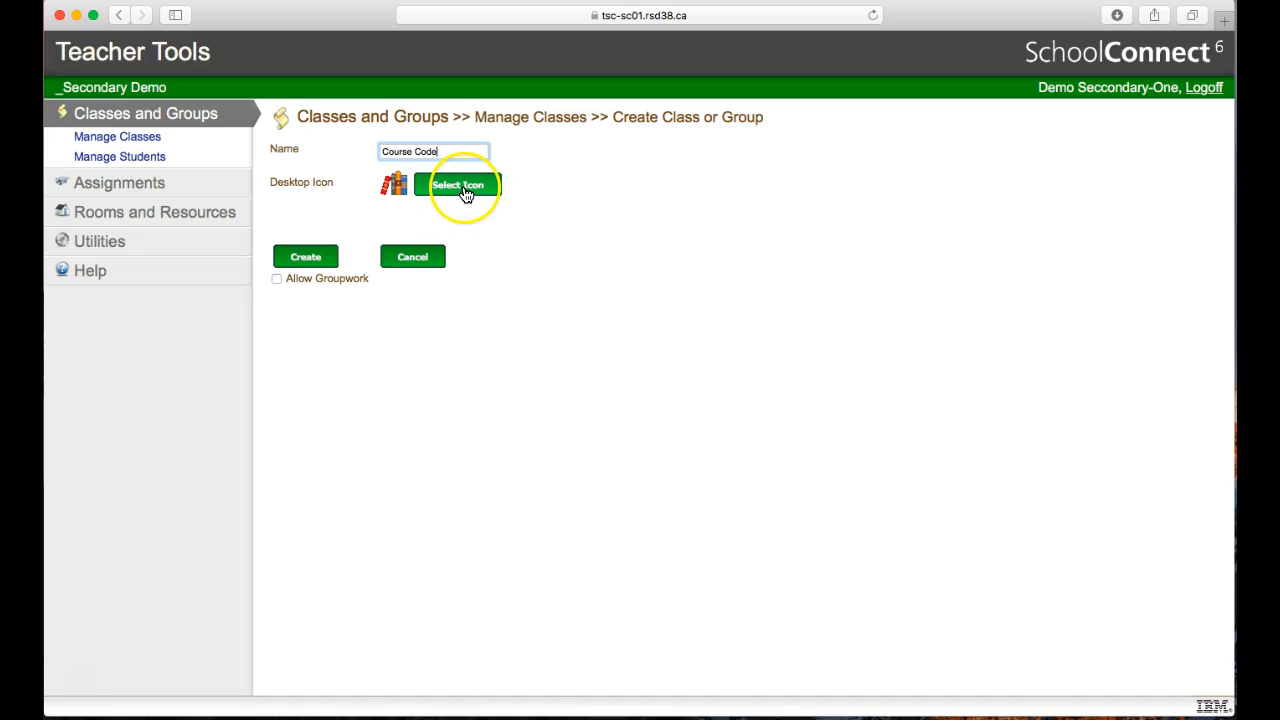
{"action": "left_click", "coordinate": [495, 200]}
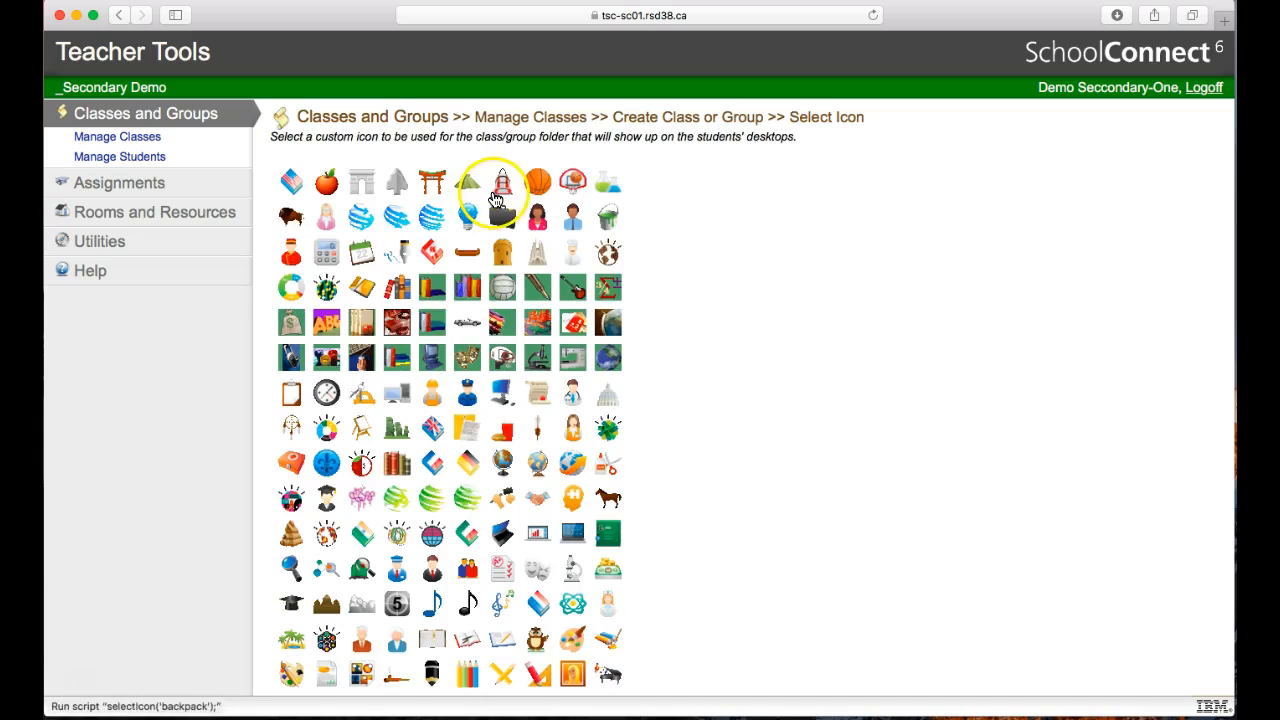
{"action": "left_click", "coordinate": [573, 187]}
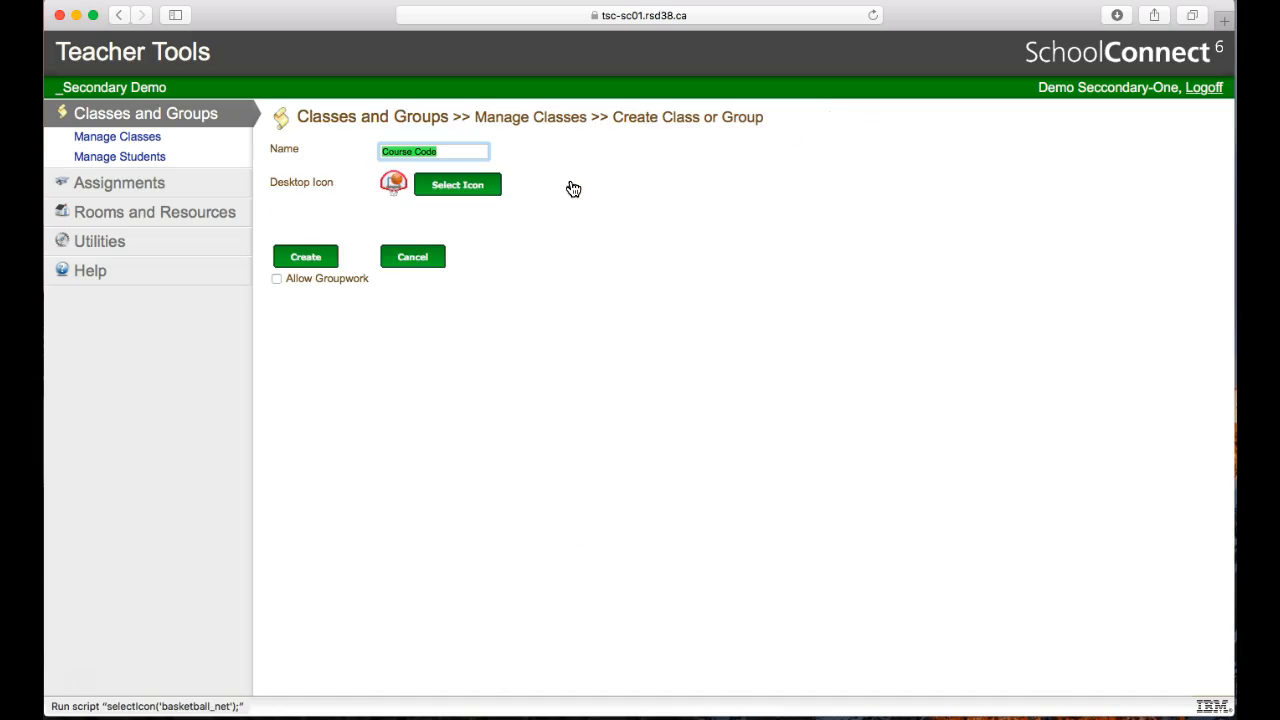
{"action": "left_click", "coordinate": [276, 279]}
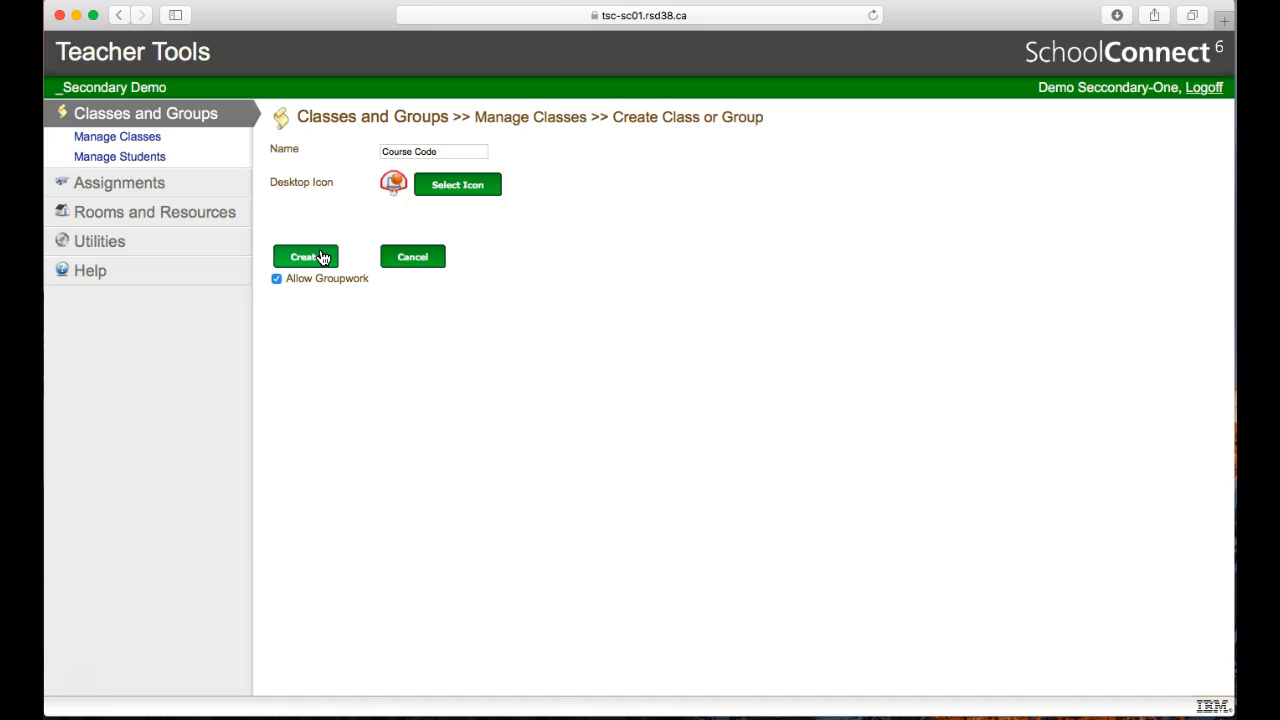
{"action": "left_click", "coordinate": [312, 258]}
{"action": "left_click", "coordinate": [312, 259]}
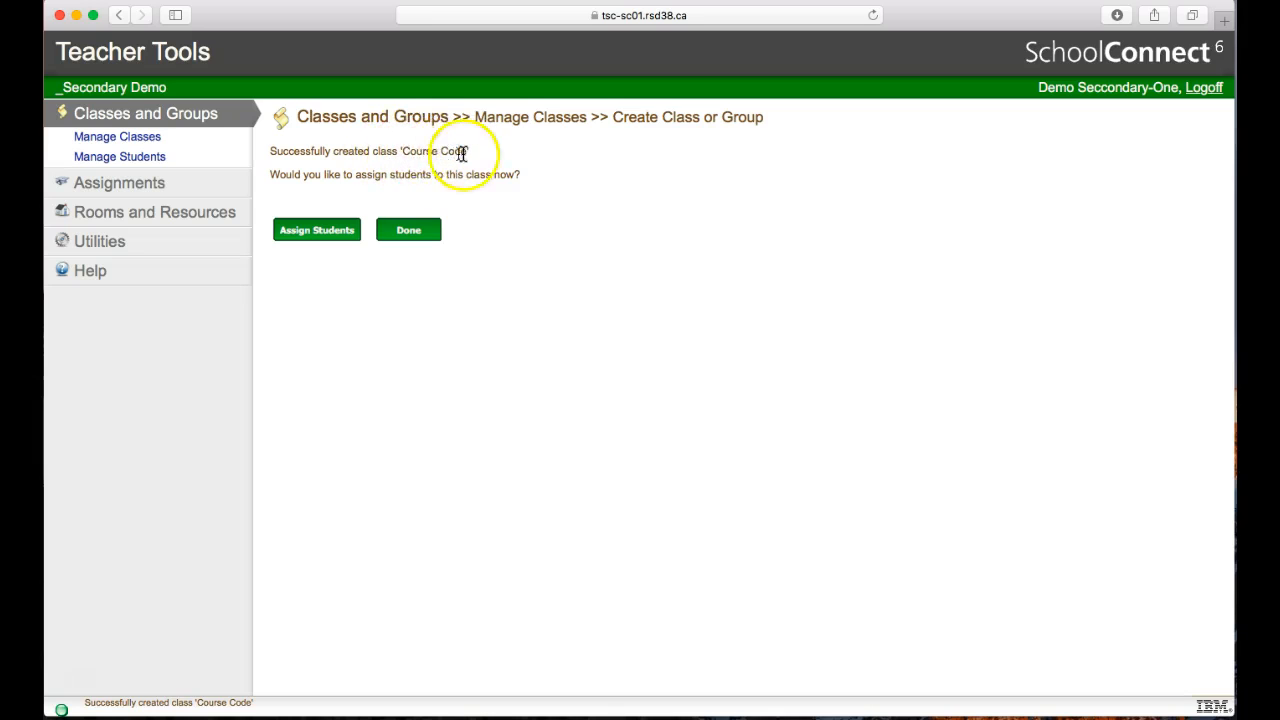
Step: Open student assignment for the new class and filter the available students by grade 8
{"action": "left_click", "coordinate": [315, 231]}
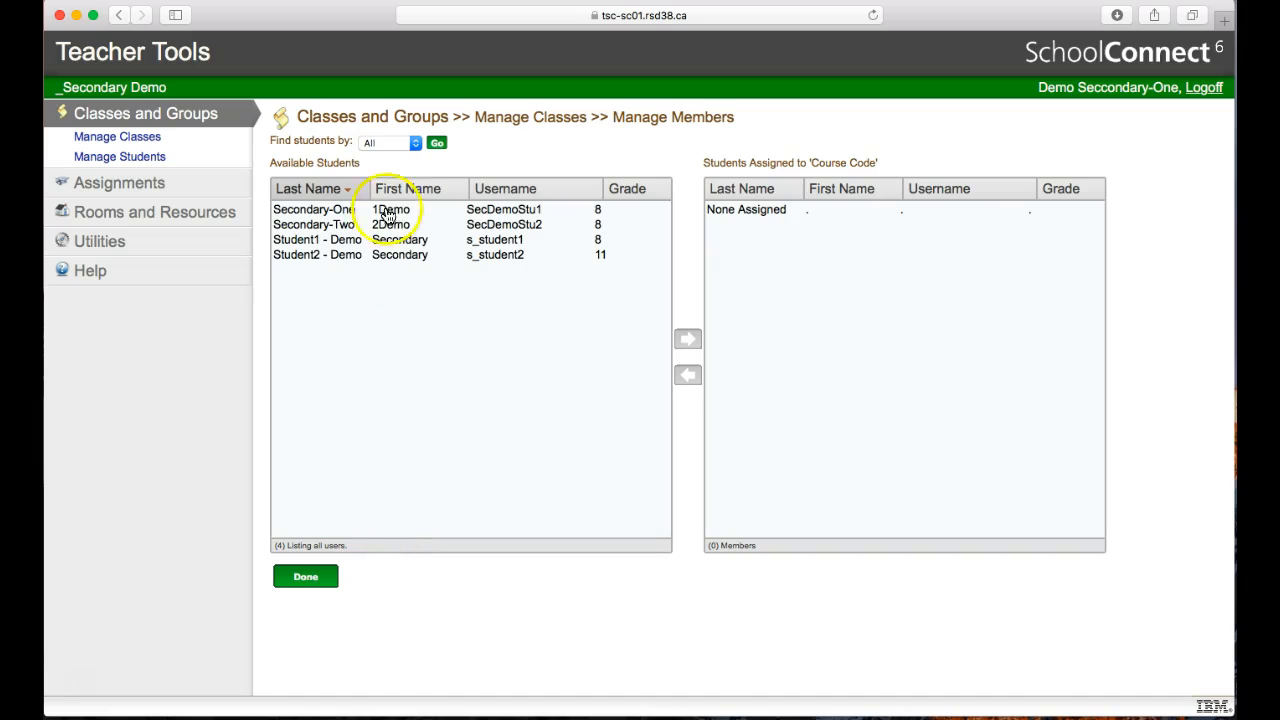
{"action": "left_click", "coordinate": [415, 142]}
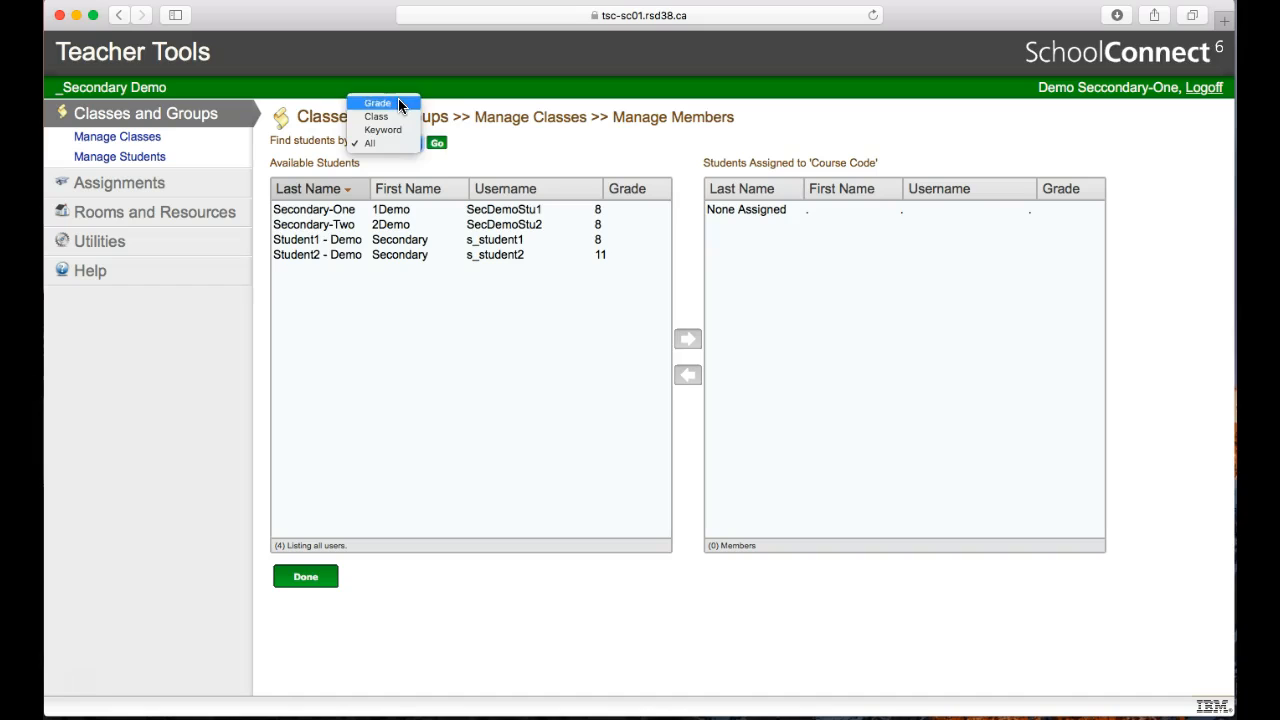
{"action": "left_click", "coordinate": [398, 98]}
{"action": "left_click", "coordinate": [510, 143]}
{"action": "left_click", "coordinate": [500, 158]}
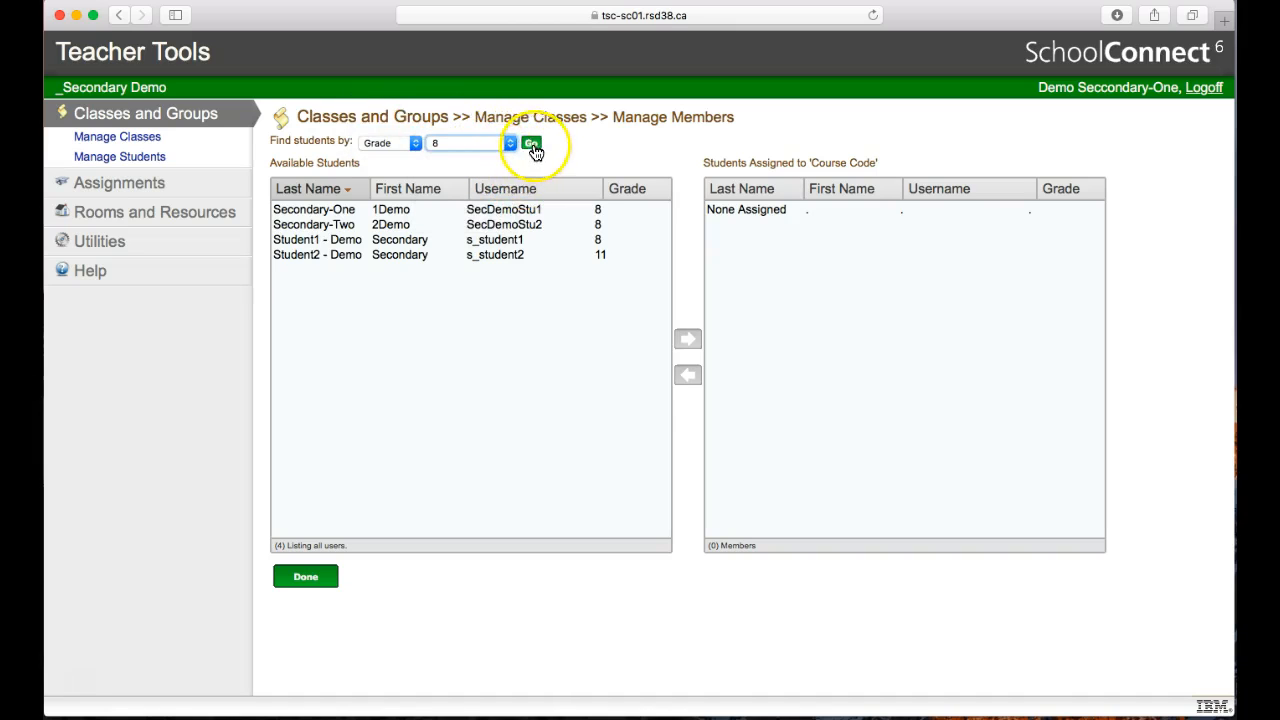
{"action": "left_click", "coordinate": [532, 145]}
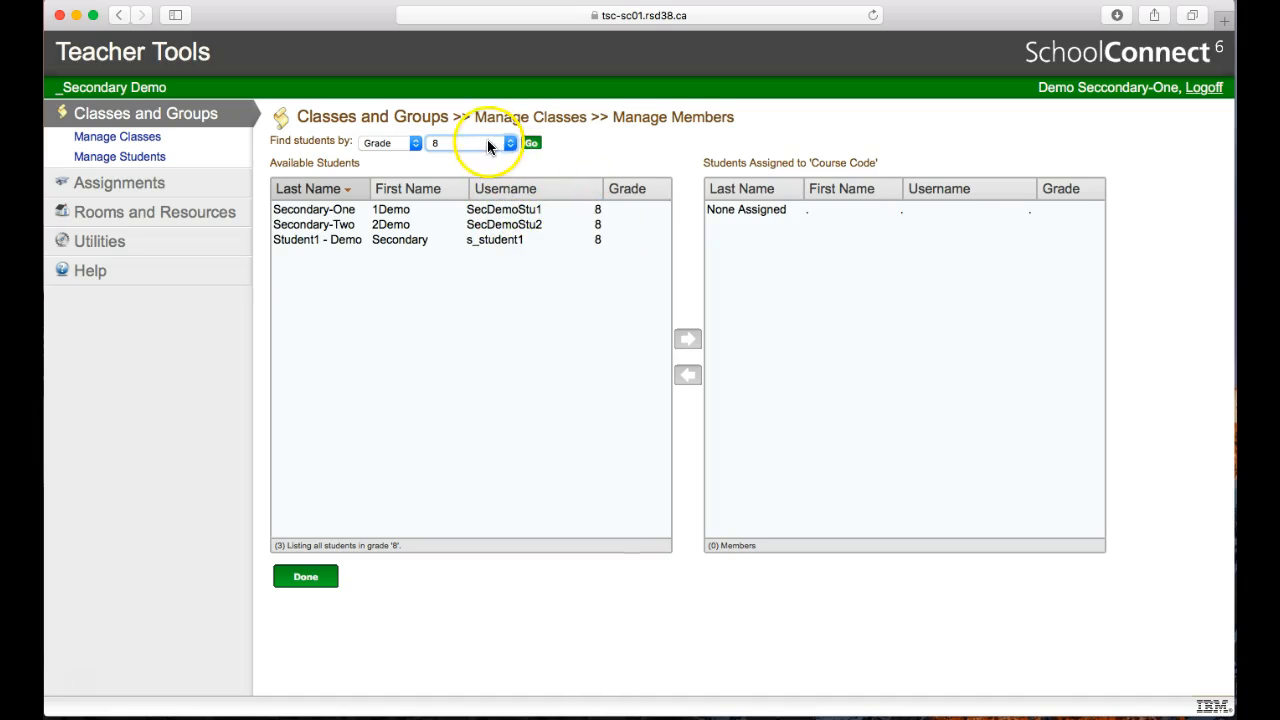
Step: List all available students again and assign the three grade 8 students to the Course Code class
{"action": "left_click", "coordinate": [413, 138]}
{"action": "left_click", "coordinate": [401, 184]}
{"action": "left_click", "coordinate": [438, 143]}
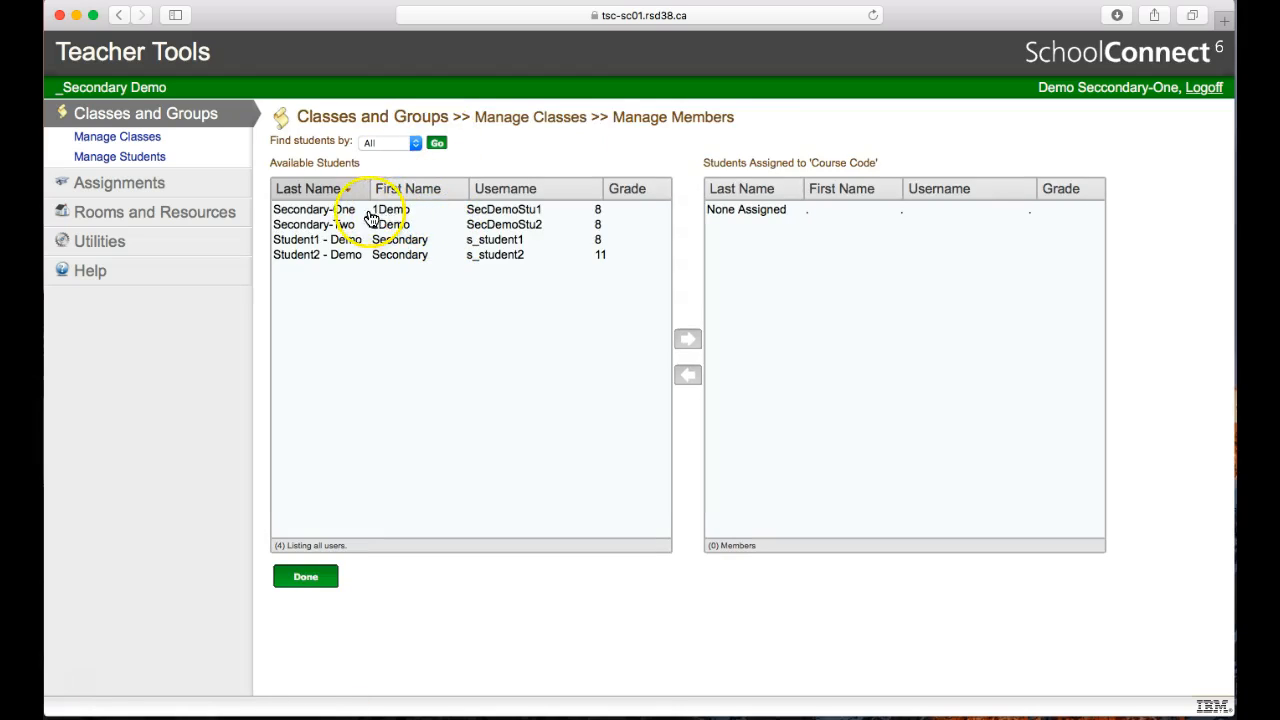
{"action": "left_click", "coordinate": [350, 212]}
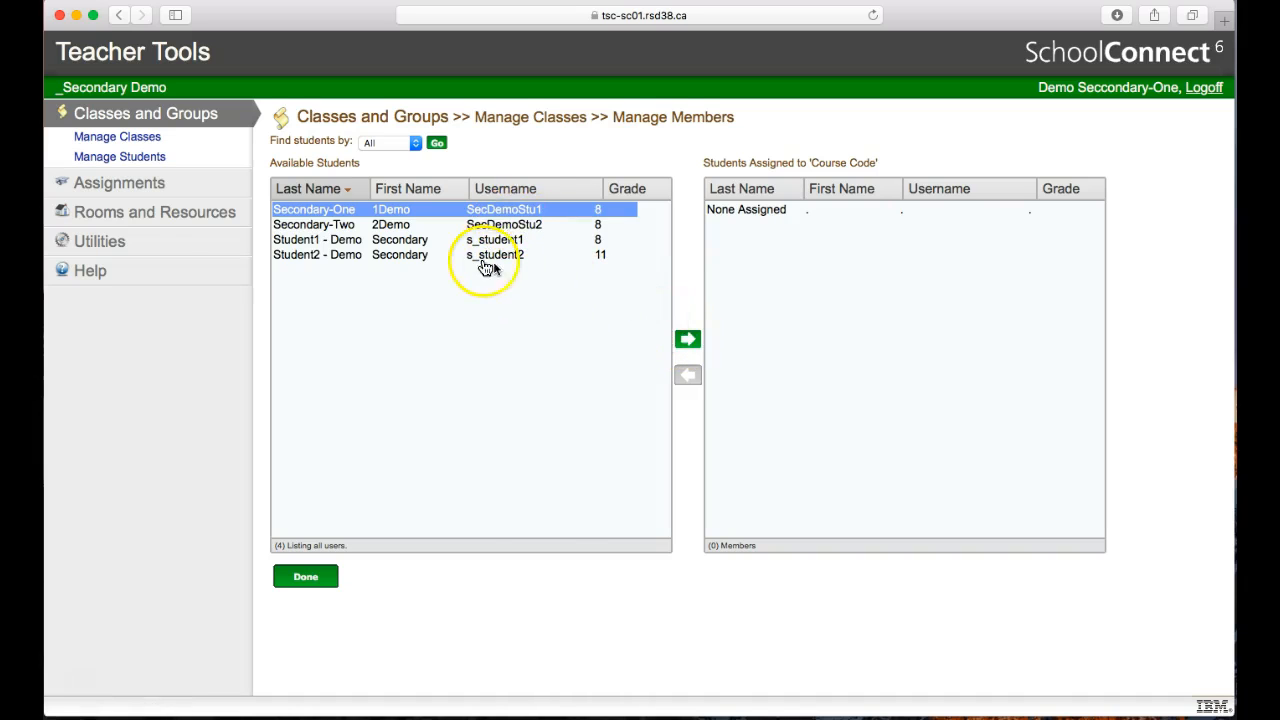
{"action": "left_click", "coordinate": [425, 241], "text": "shift"}
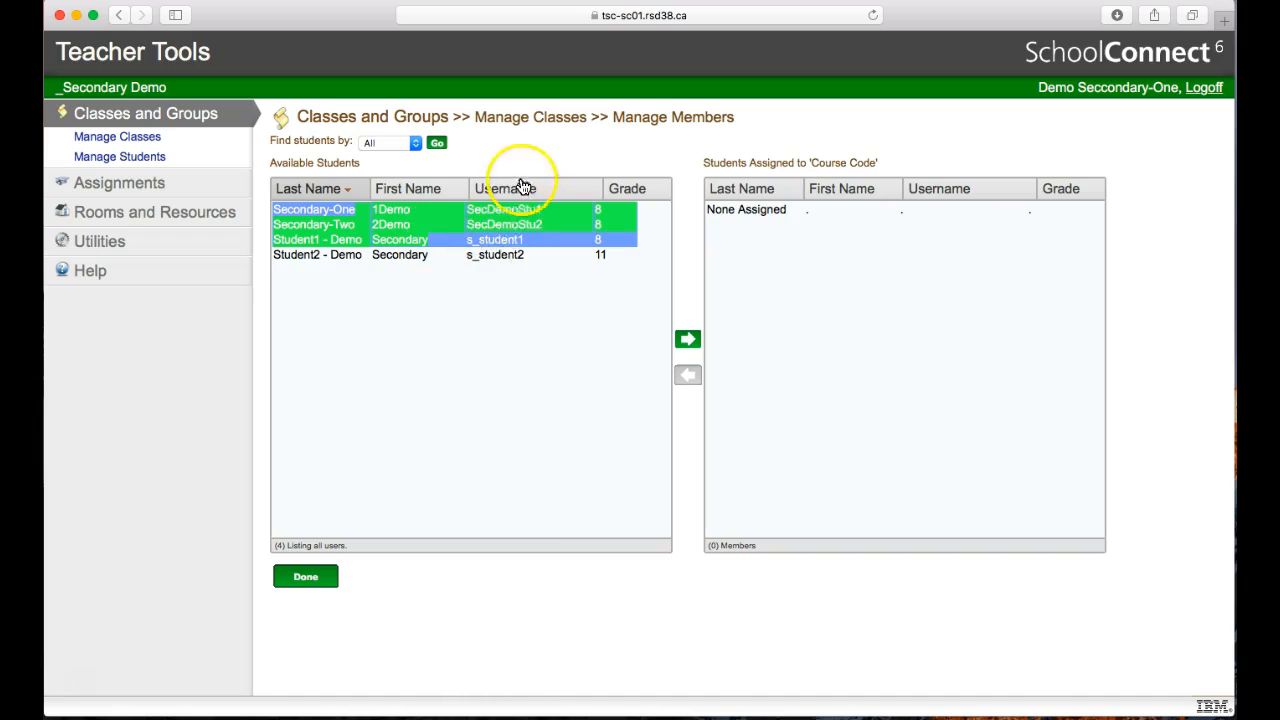
{"action": "left_click", "coordinate": [687, 341]}
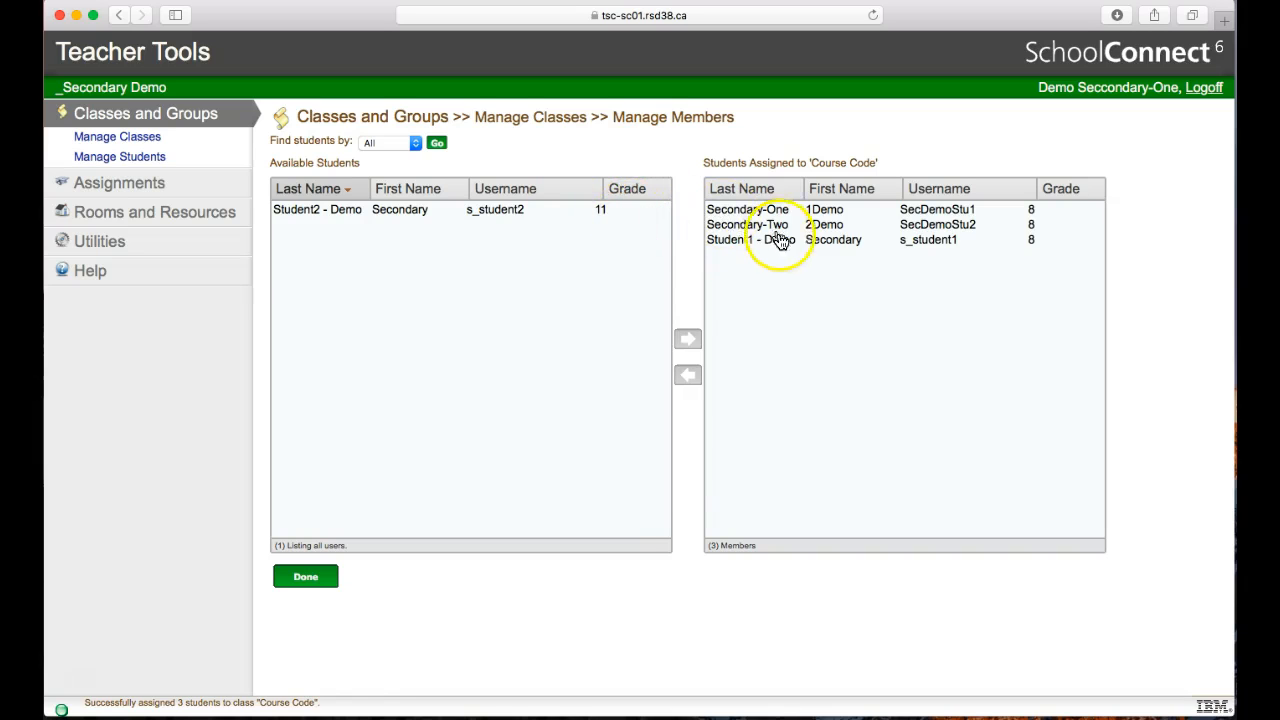
{"action": "left_click", "coordinate": [306, 578]}
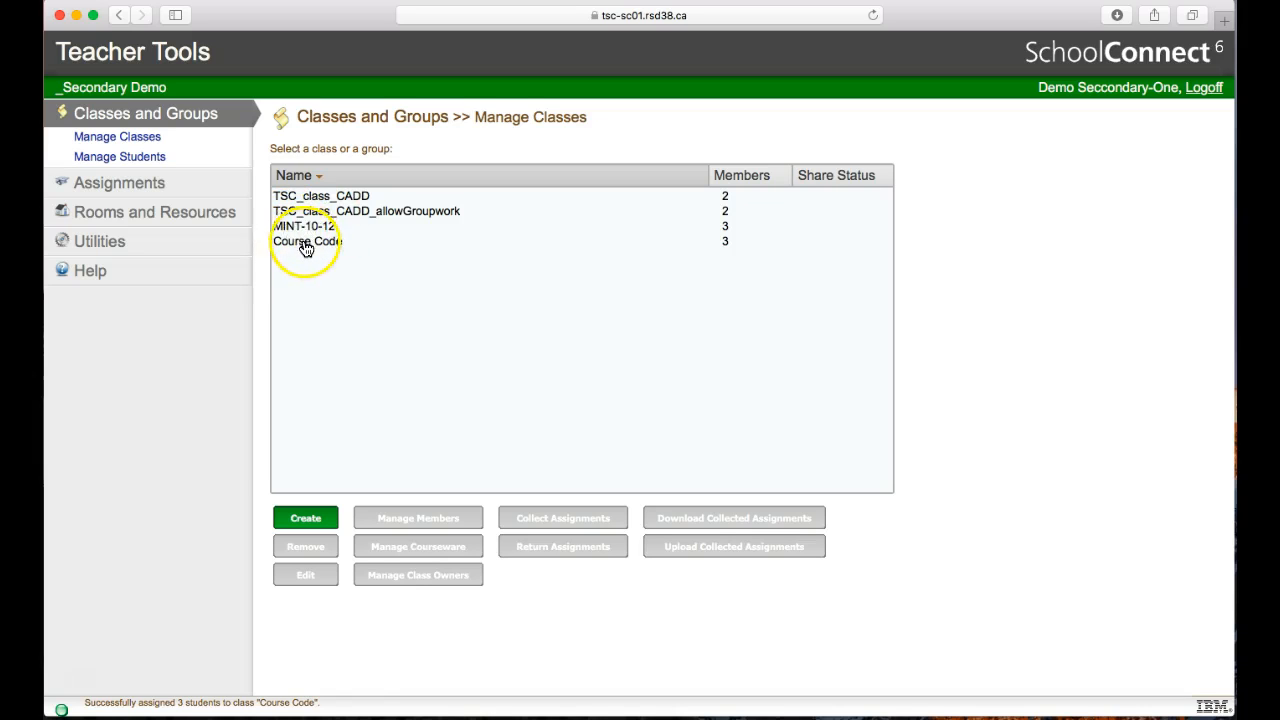
Step: Open the member list of the Course Code class and remove the first listed student from it
{"action": "left_click", "coordinate": [309, 246]}
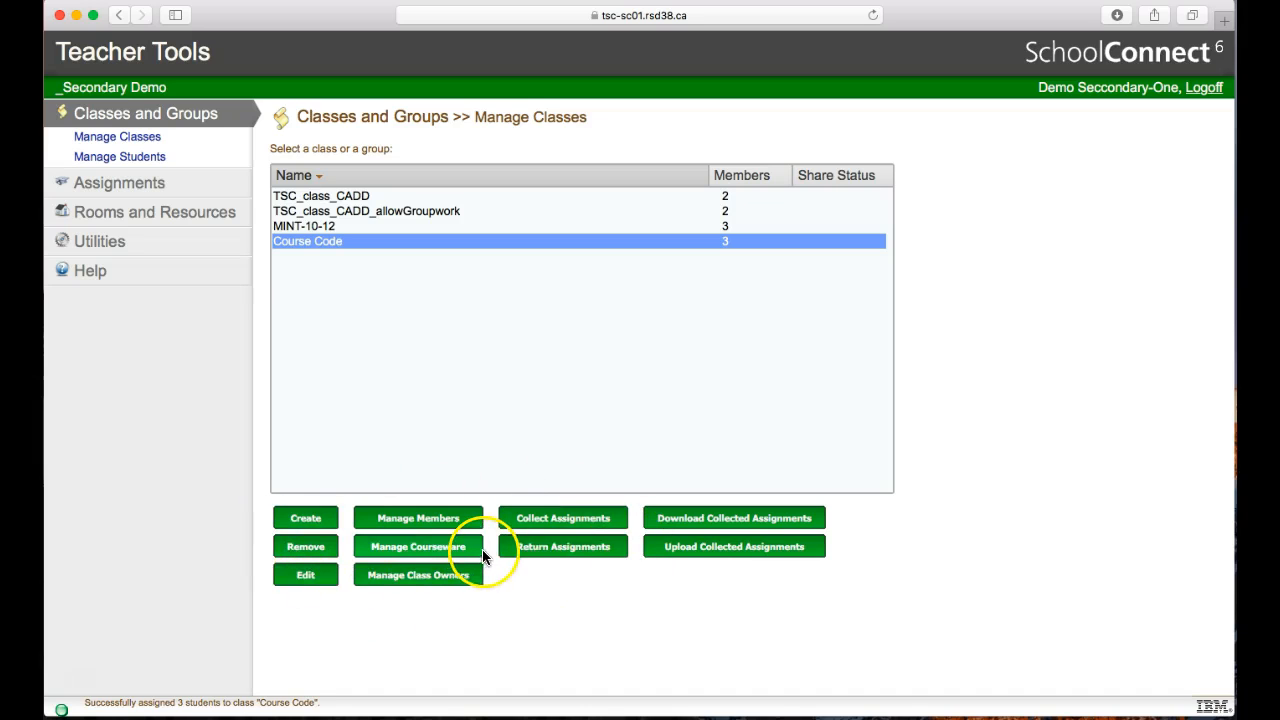
{"action": "left_click", "coordinate": [433, 520]}
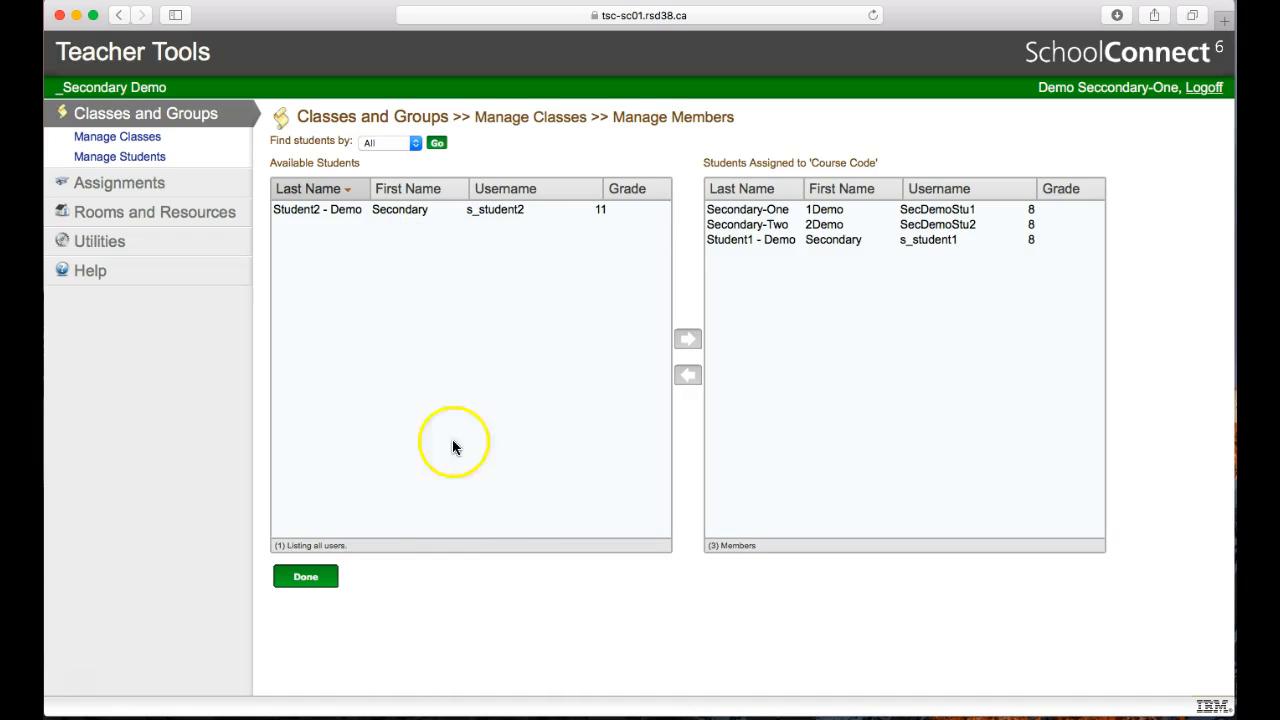
{"action": "left_click", "coordinate": [772, 213]}
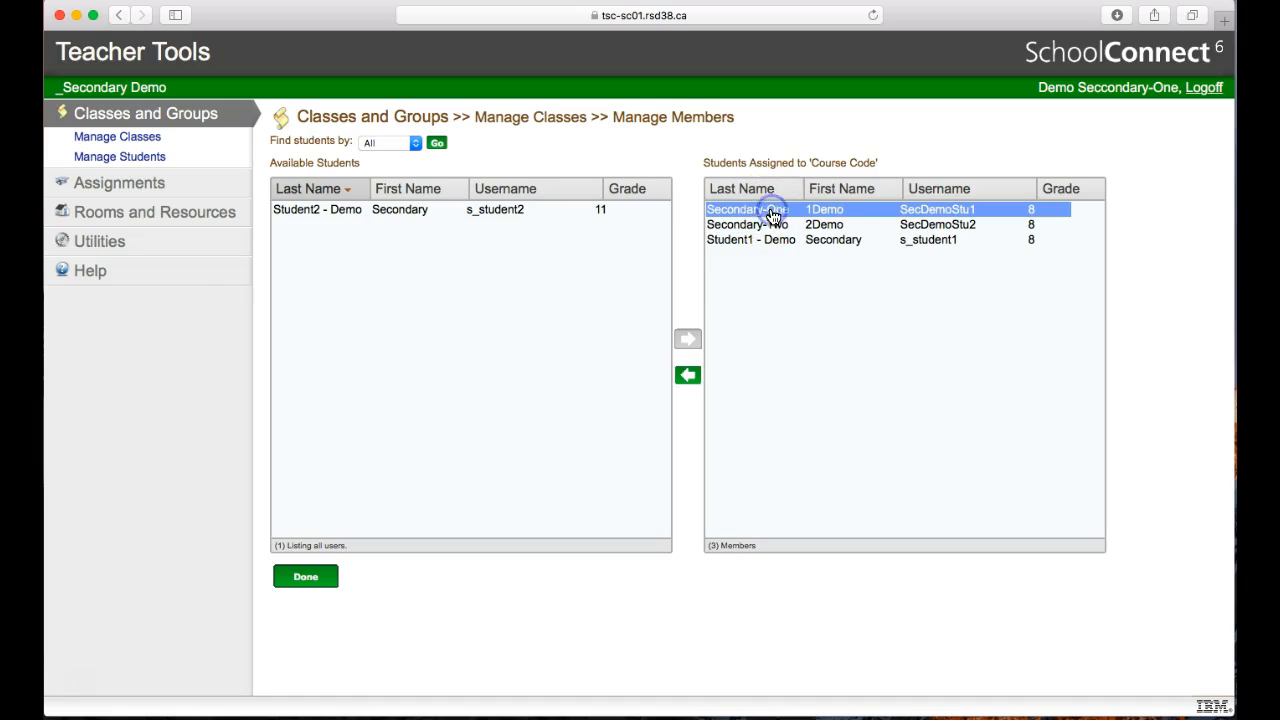
{"action": "left_click", "coordinate": [689, 377]}
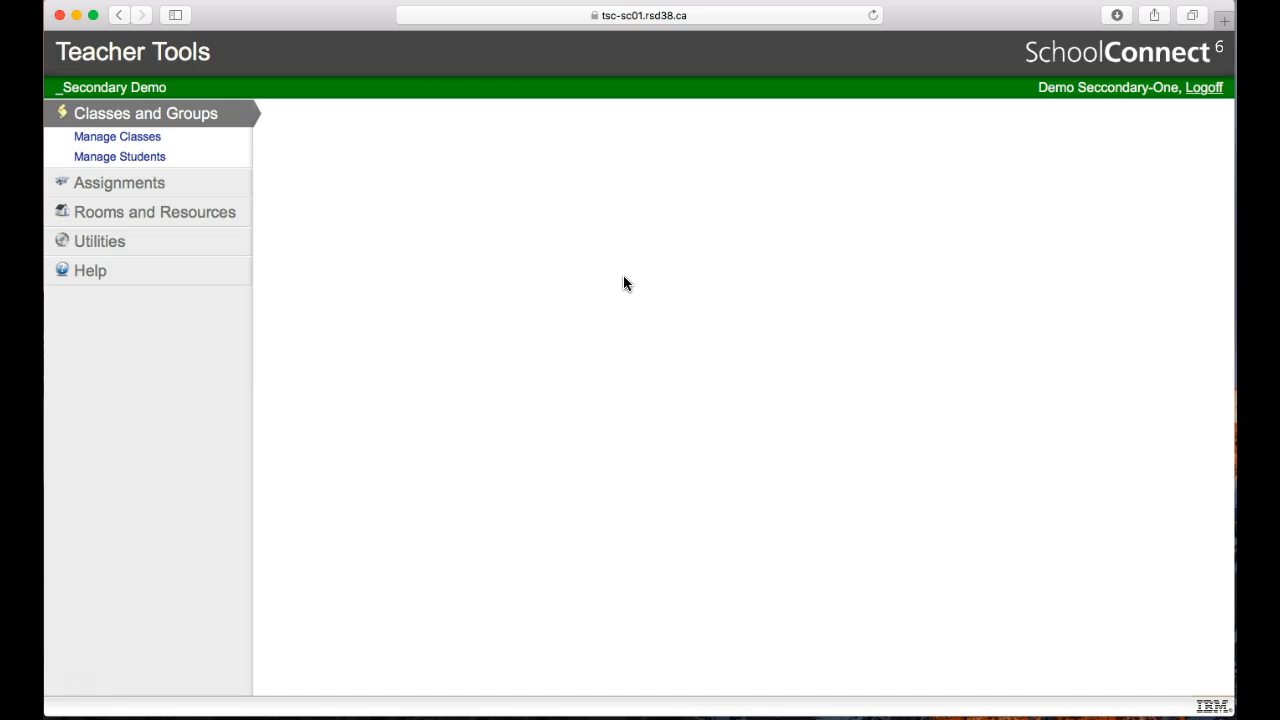
Step: Return to the class list and select the Course Code class
{"action": "left_click", "coordinate": [564, 262]}
{"action": "left_click", "coordinate": [136, 140]}
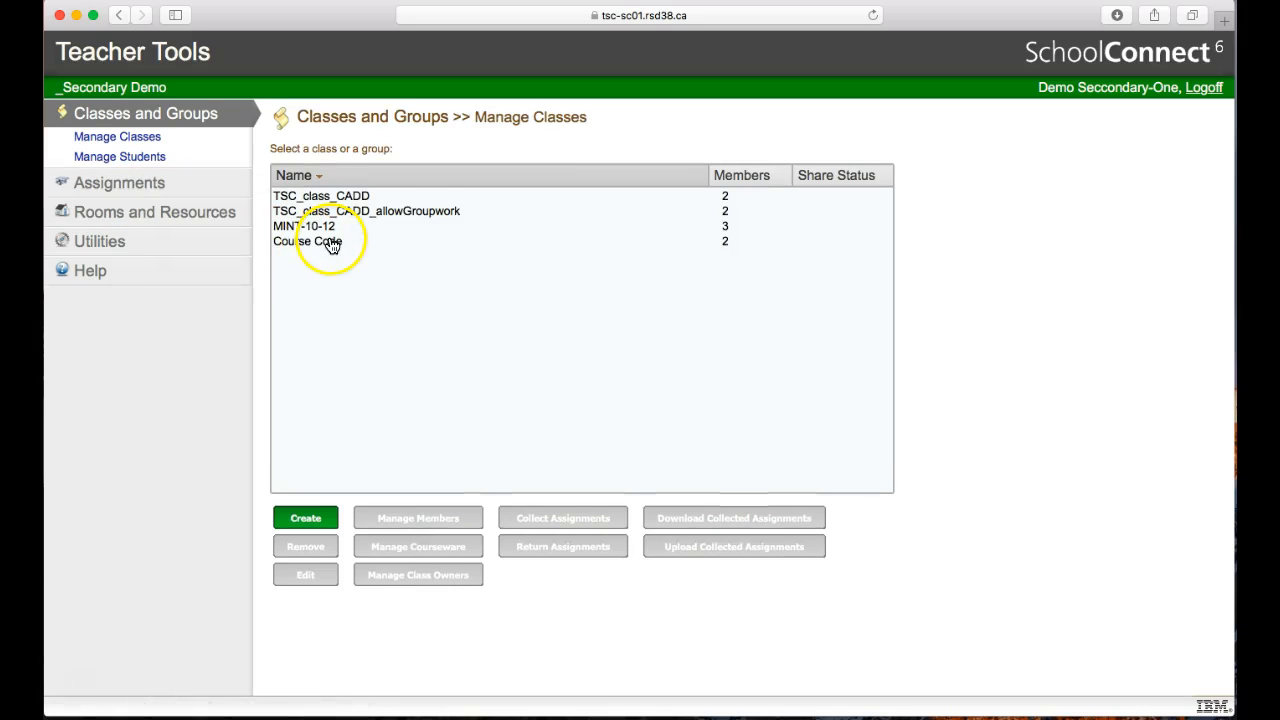
{"action": "left_click", "coordinate": [332, 245]}
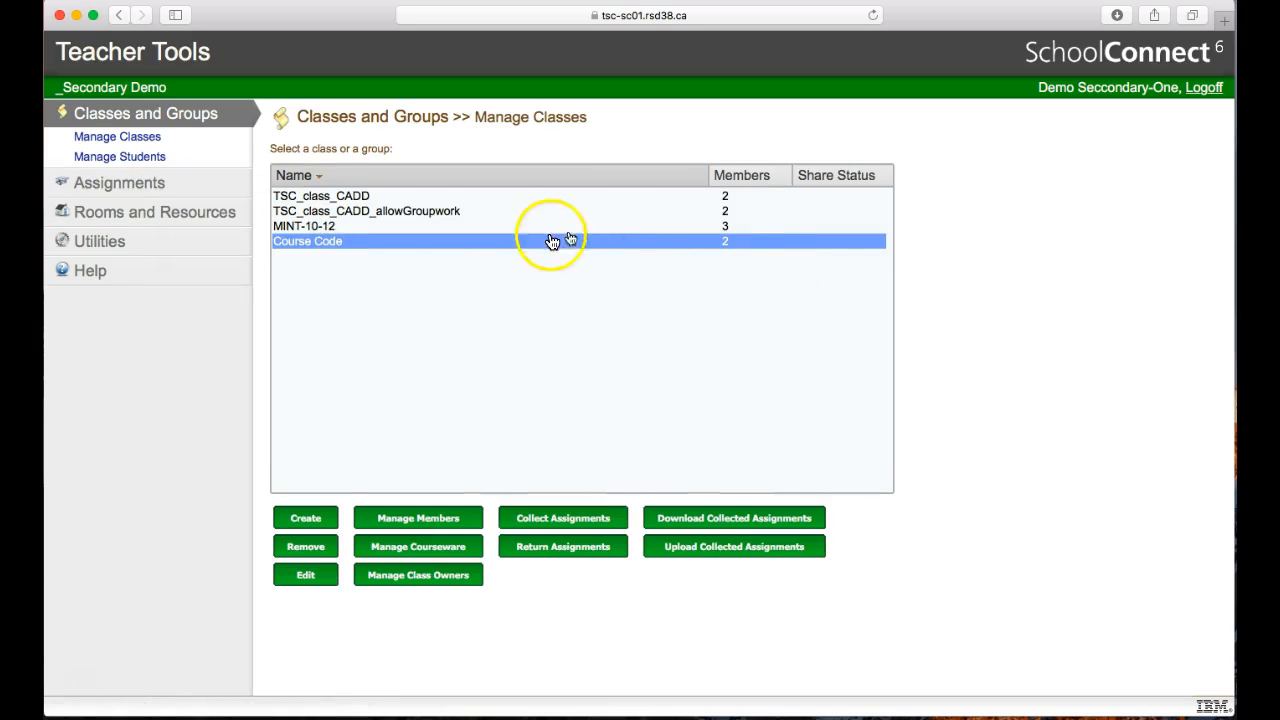